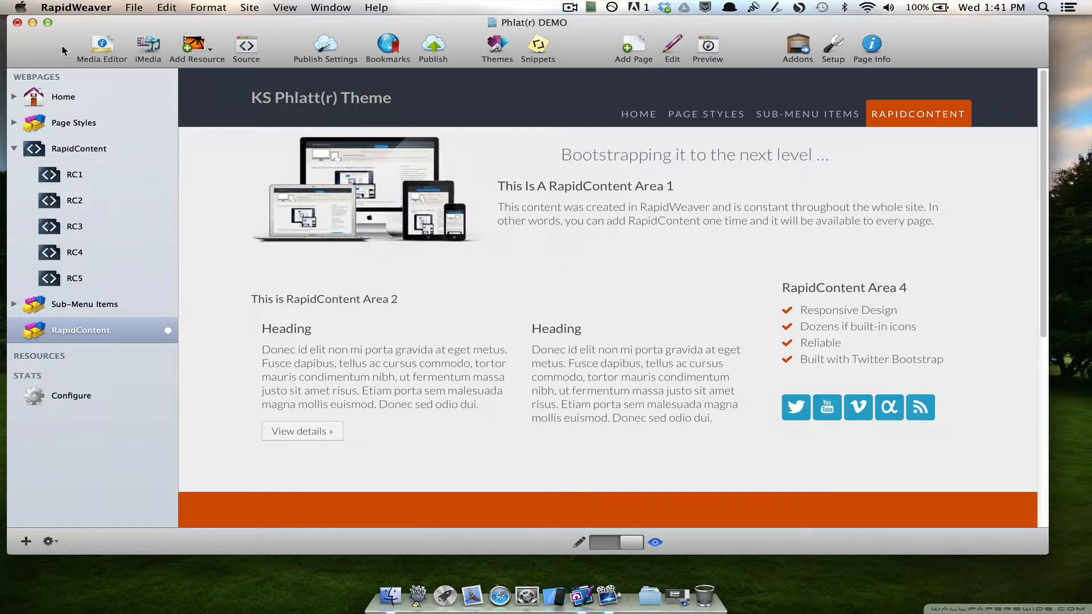
Step: Look up the HTML Code page type among the page types that can be added to the website
{"action": "left_click", "coordinate": [14, 148]}
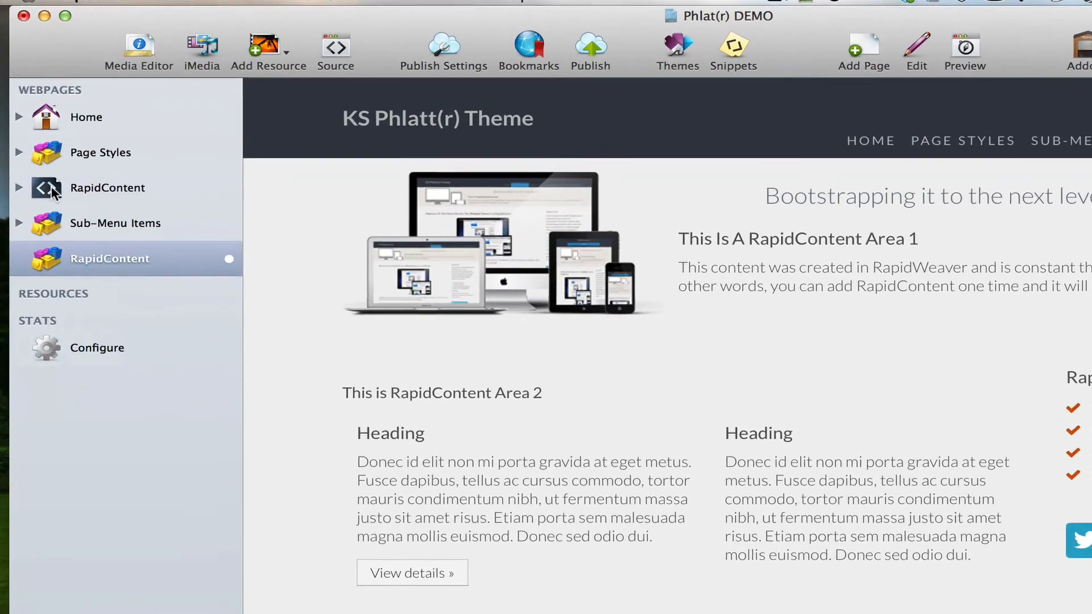
{"action": "left_click", "coordinate": [95, 188]}
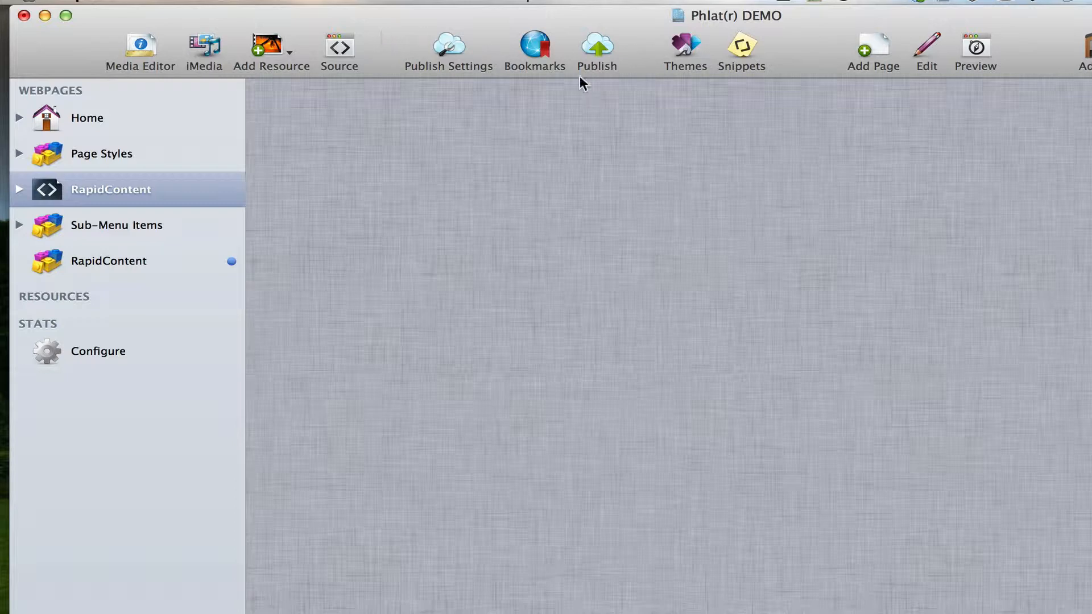
{"action": "left_click", "coordinate": [861, 49]}
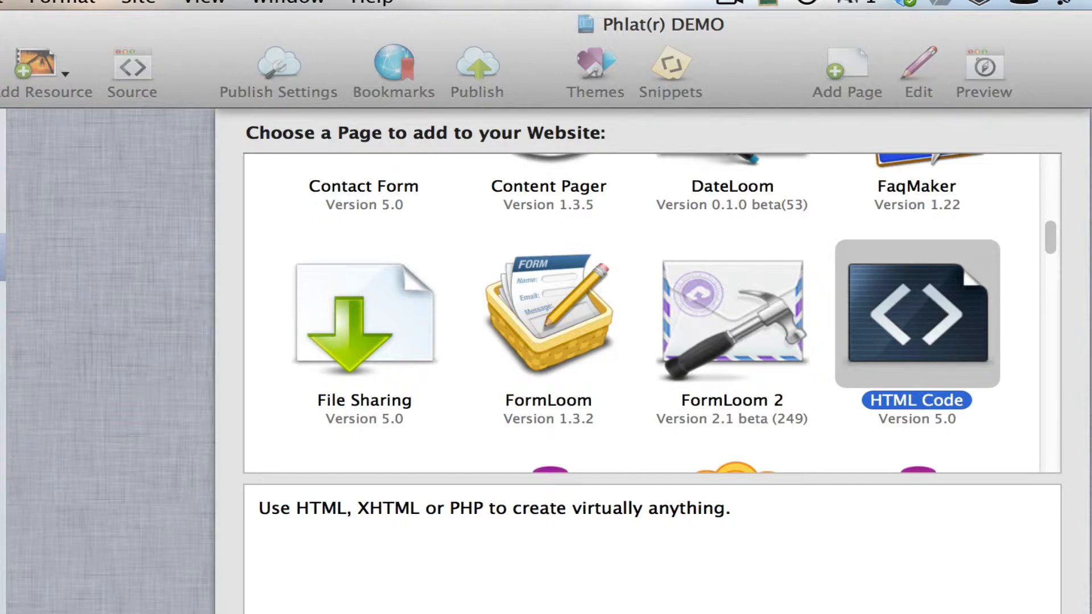
{"action": "key", "text": "Return"}
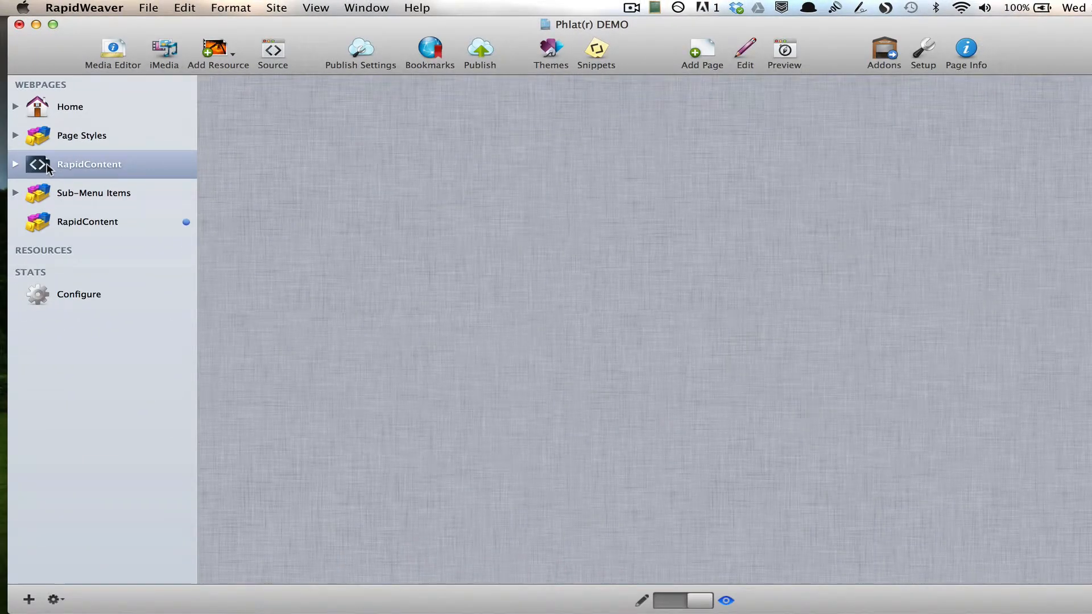
Step: Expand the RapidContent HTML page, preview its RC1 sub-page, and reselect the parent page
{"action": "left_click", "coordinate": [15, 164]}
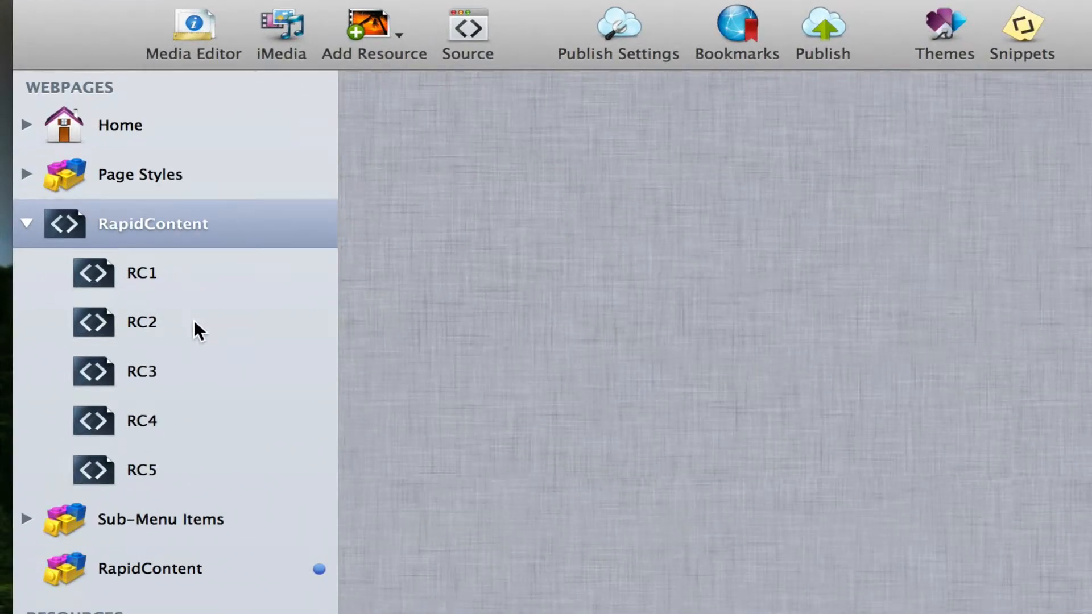
{"action": "left_click", "coordinate": [143, 275]}
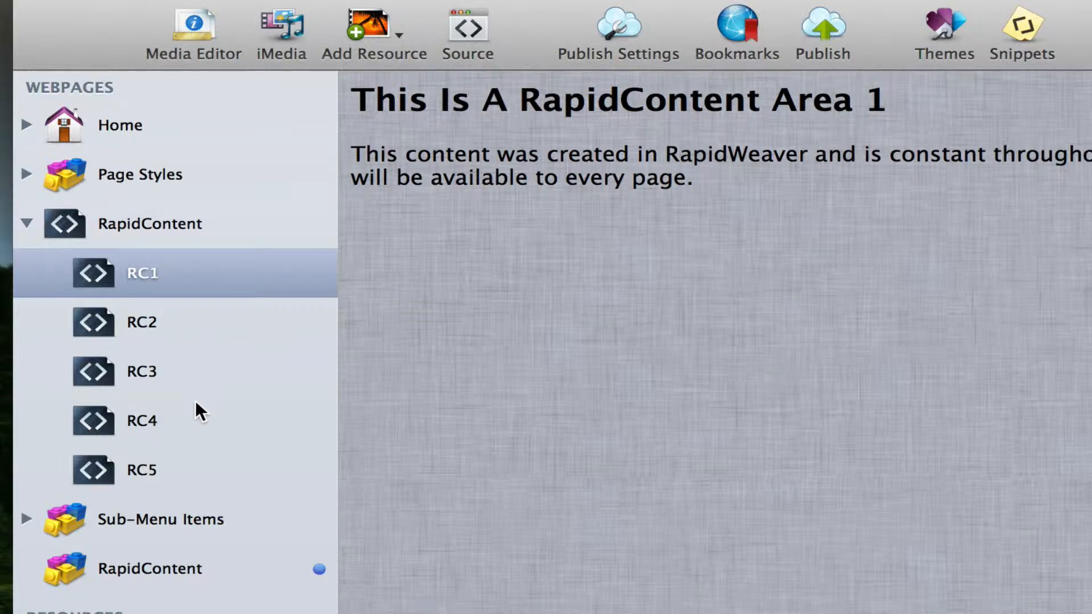
{"action": "left_click", "coordinate": [162, 226]}
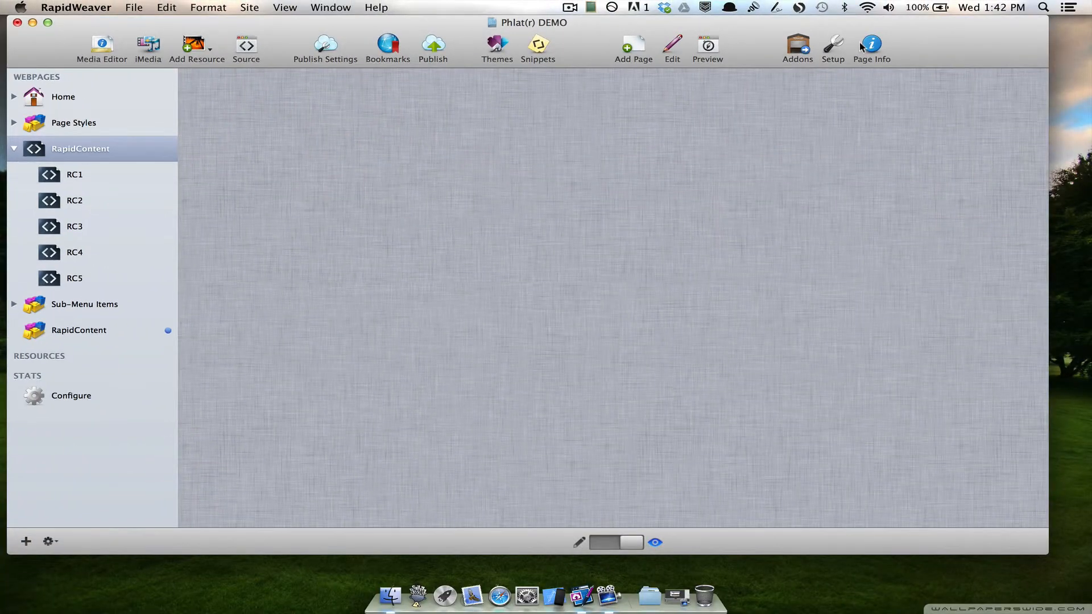
Step: Open the Page Inspector for the RapidContent parent page, moving it clear of the page list and shrinking it
{"action": "left_click", "coordinate": [873, 45]}
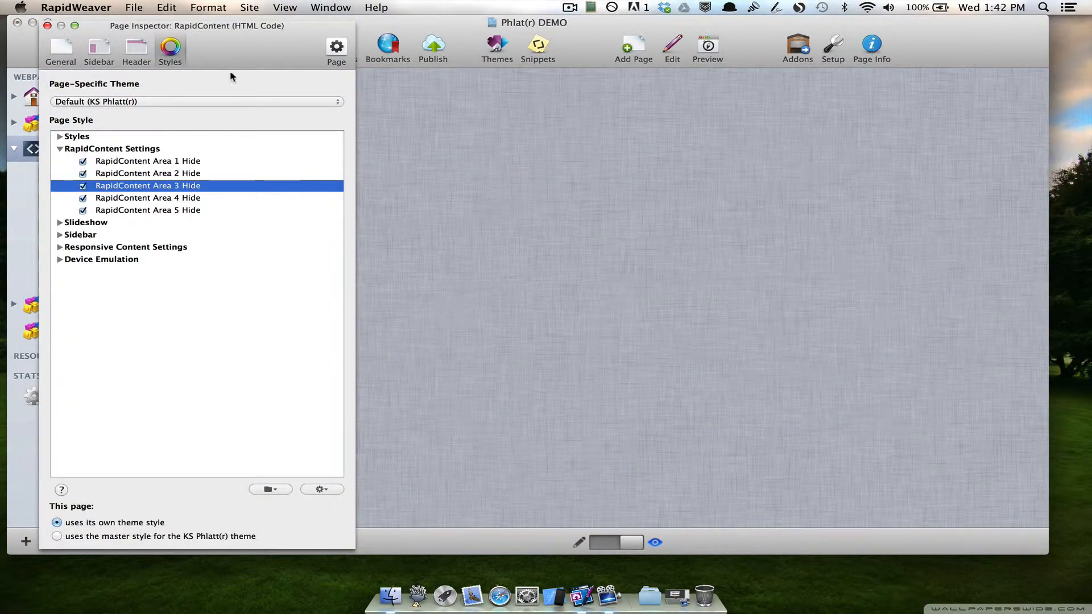
{"action": "left_click_drag", "start_coordinate": [232, 51], "coordinate": [597, 52]}
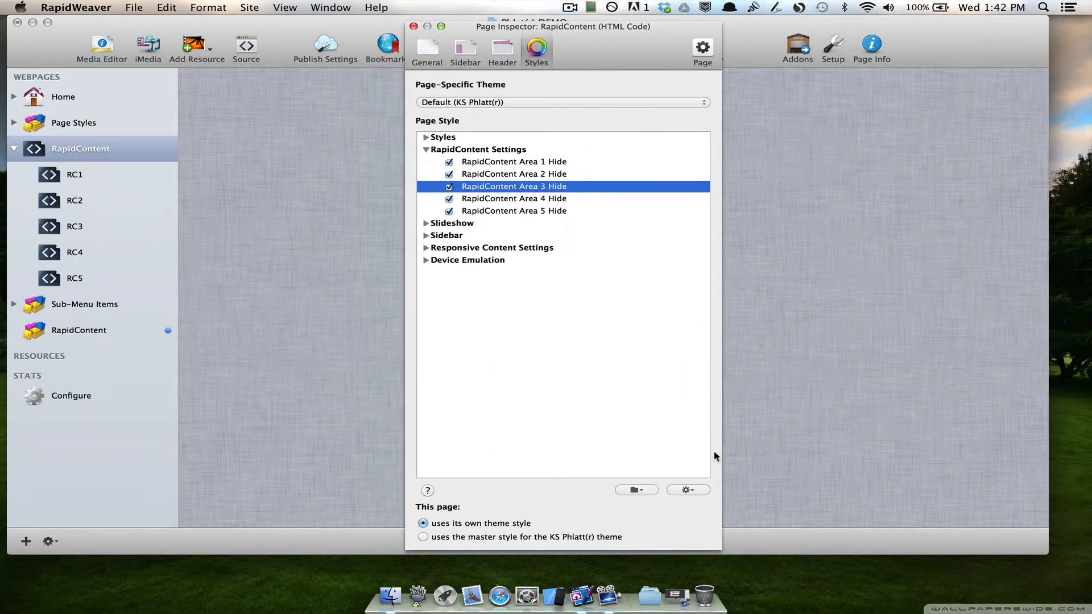
{"action": "left_click_drag", "start_coordinate": [712, 543], "coordinate": [647, 443]}
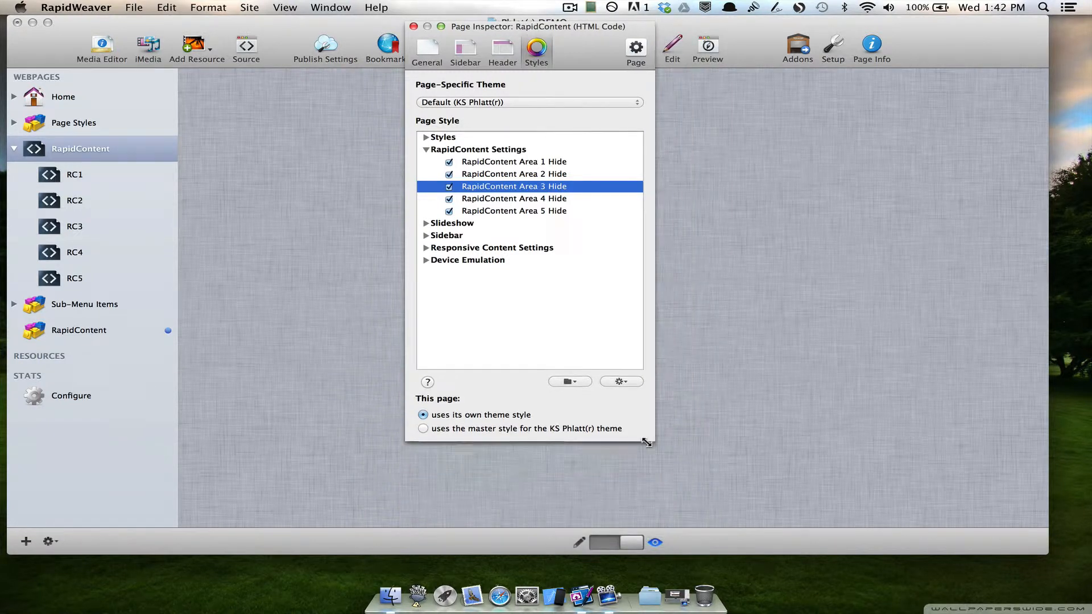
Step: Review the RapidContent parent page's general settings and its Apply Theme option
{"action": "left_click", "coordinate": [435, 62]}
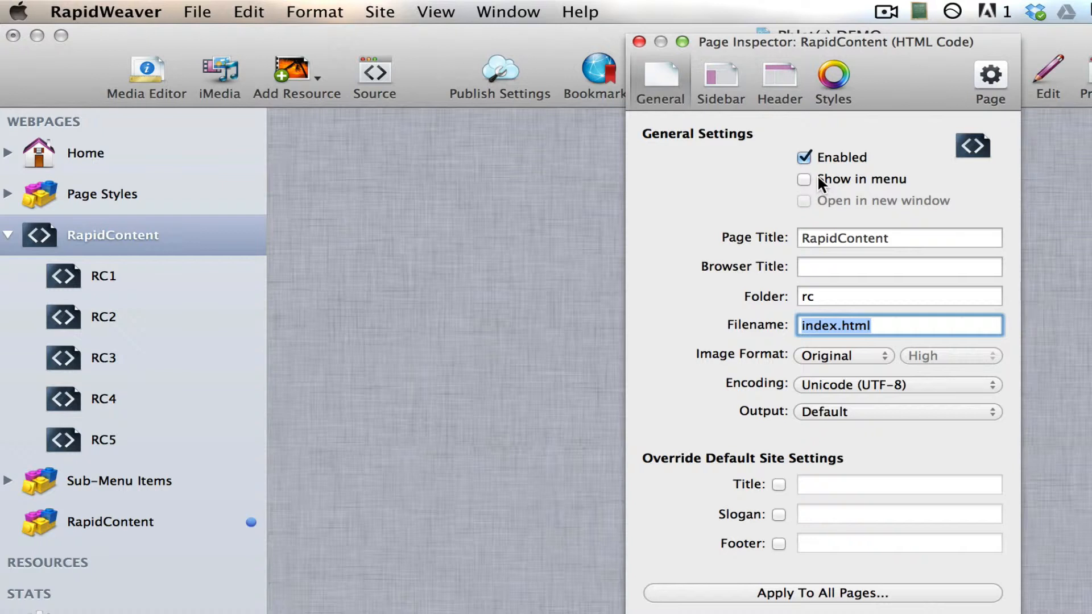
{"action": "left_click", "coordinate": [990, 76]}
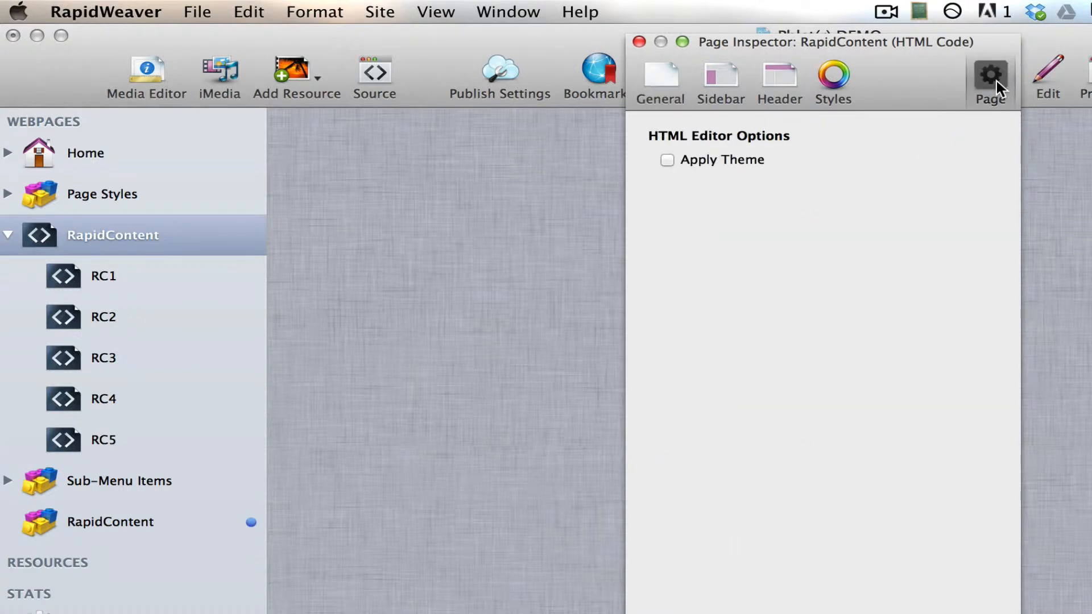
{"action": "left_click", "coordinate": [189, 230]}
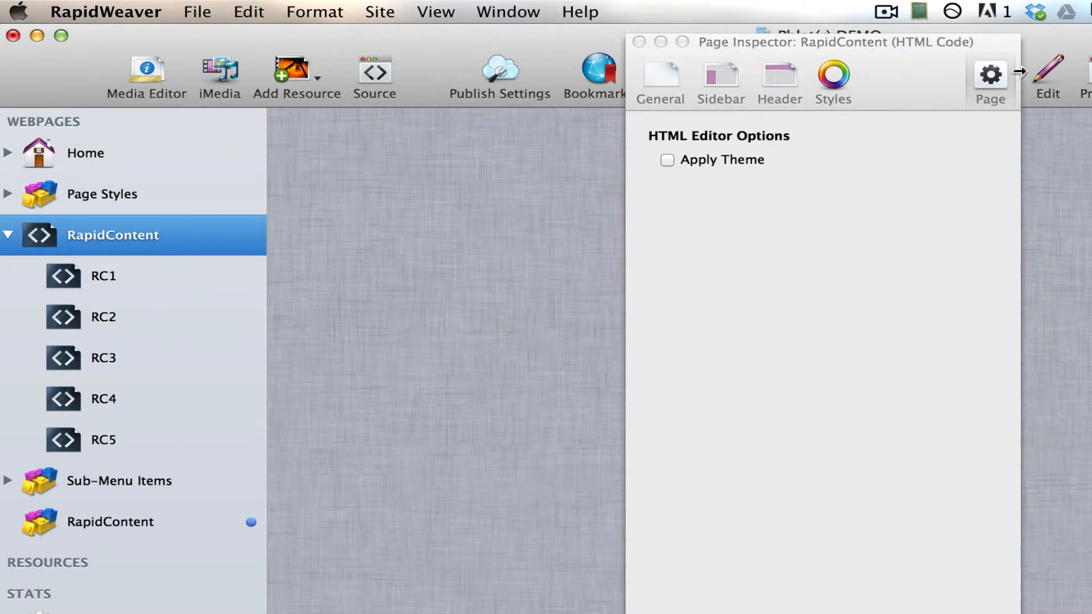
{"action": "left_click", "coordinate": [981, 83]}
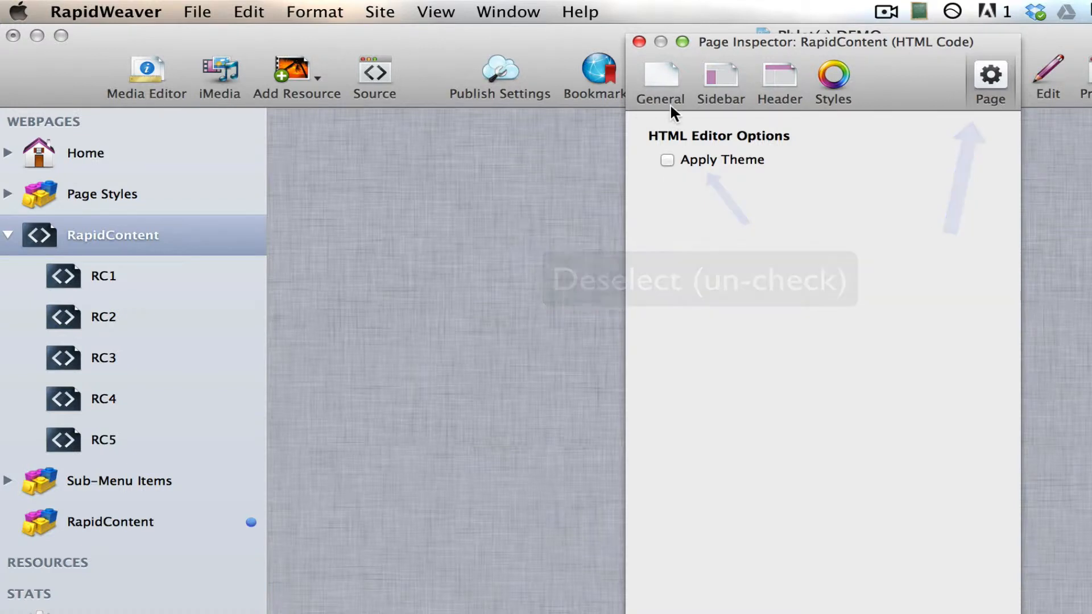
Step: Examine the folder and filename in the RapidContent parent page's general settings
{"action": "left_click", "coordinate": [659, 83]}
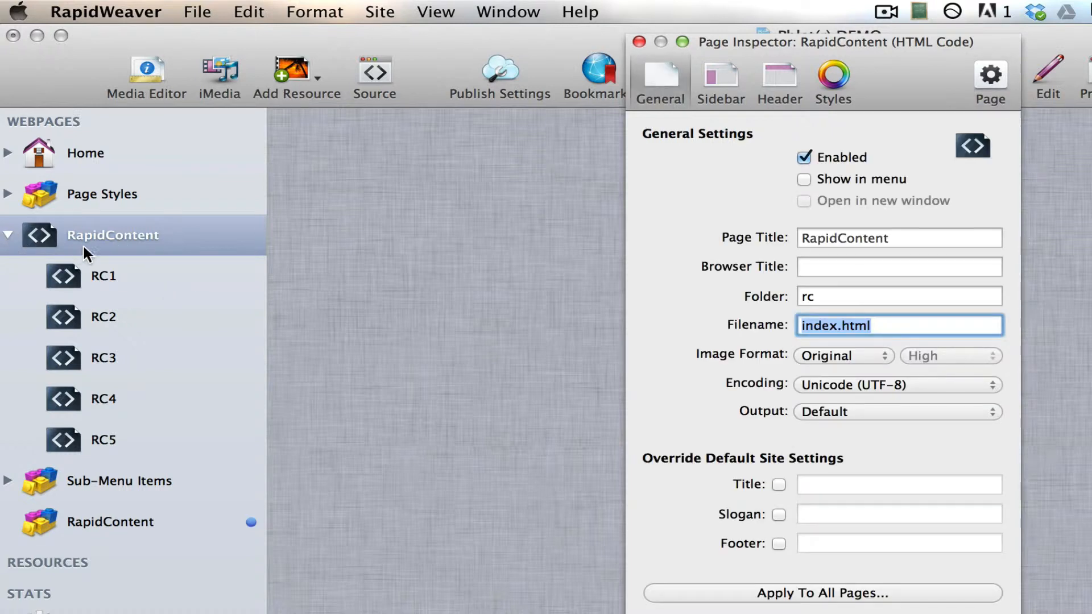
{"action": "left_click", "coordinate": [119, 236]}
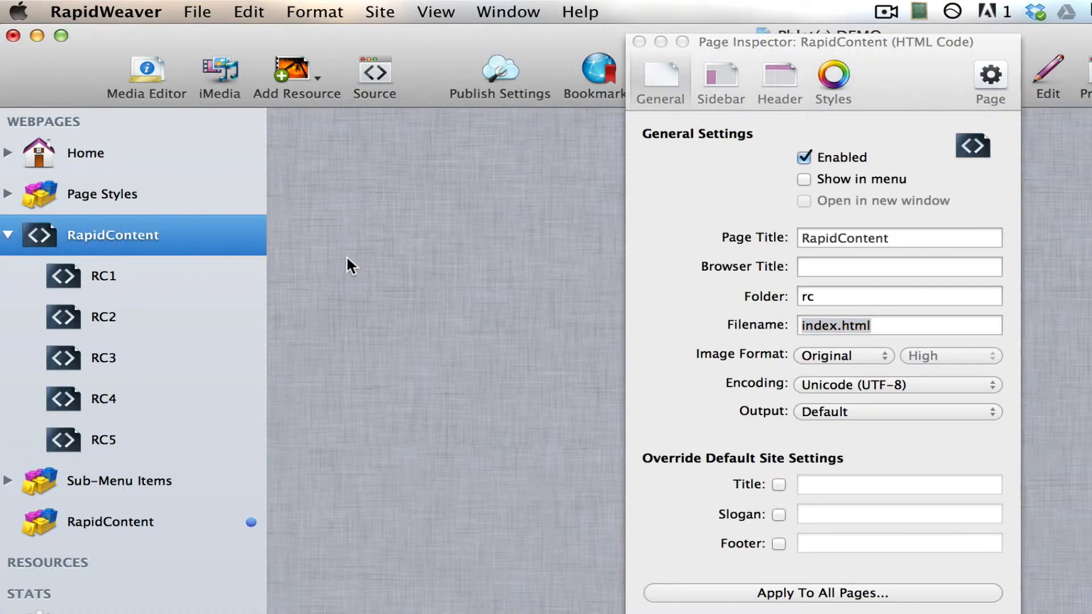
{"action": "double_click", "coordinate": [808, 297]}
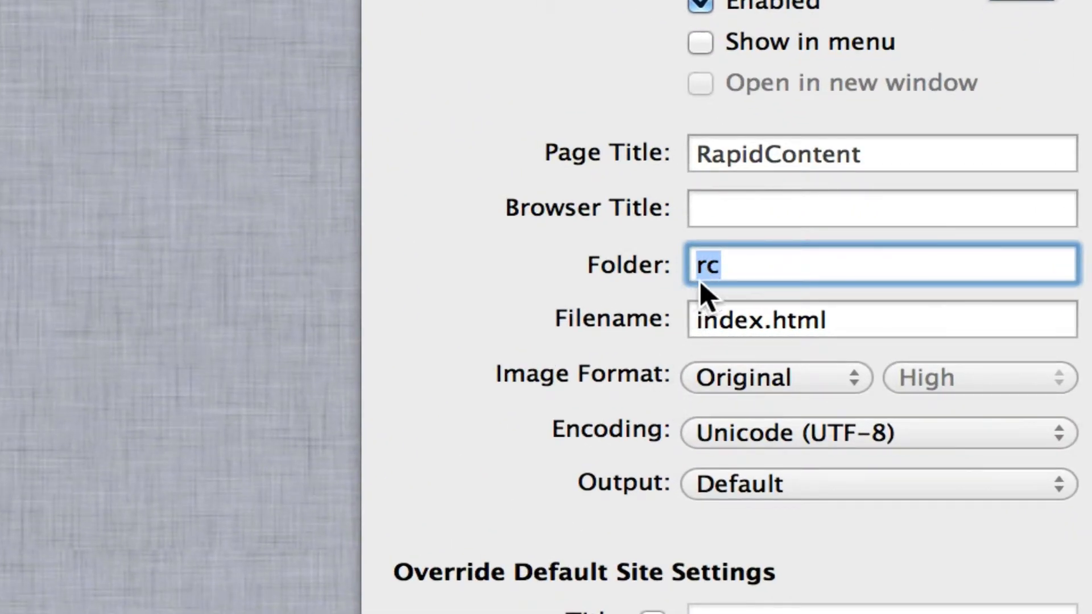
{"action": "left_click", "coordinate": [711, 267]}
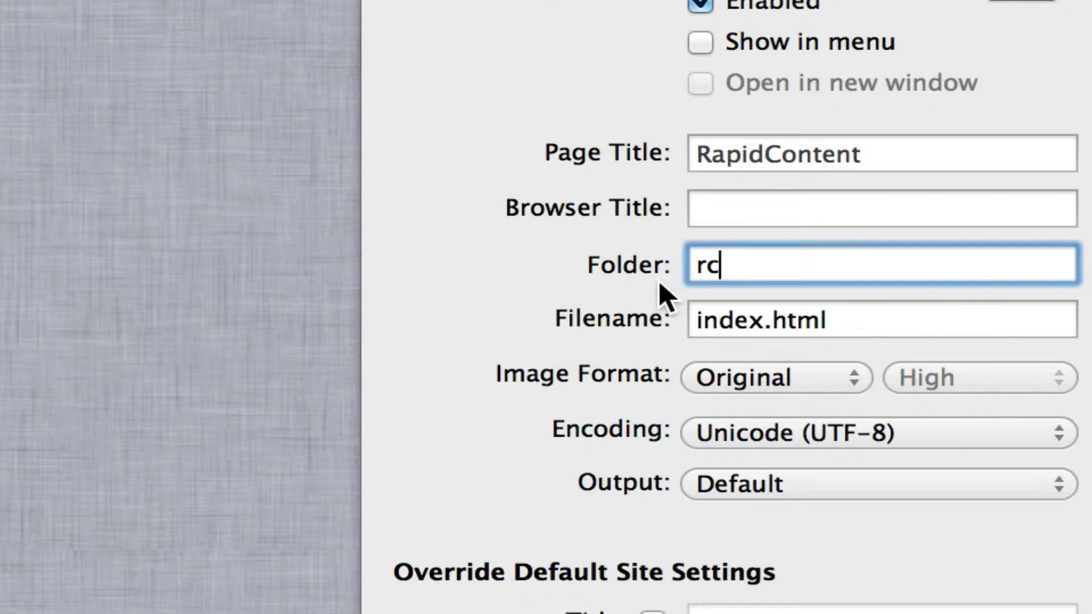
{"action": "left_click", "coordinate": [700, 322]}
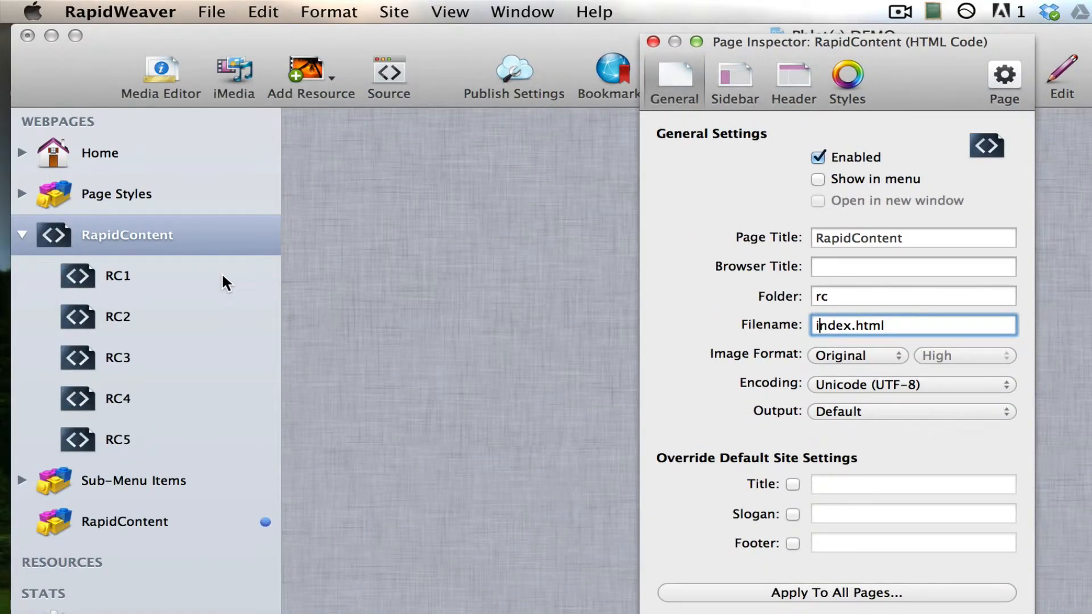
Step: Compare the general settings of the sub-pages RC1 through RC5, ending back on RC1
{"action": "left_click", "coordinate": [133, 275]}
{"action": "left_click", "coordinate": [142, 276]}
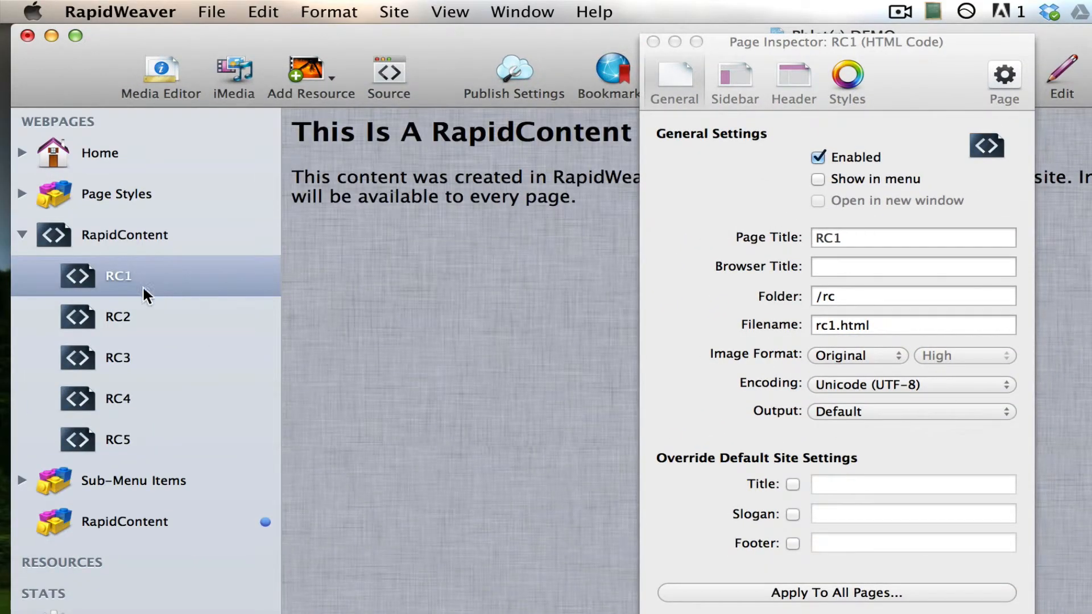
{"action": "left_click", "coordinate": [151, 320]}
{"action": "left_click", "coordinate": [151, 356]}
{"action": "left_click", "coordinate": [151, 393]}
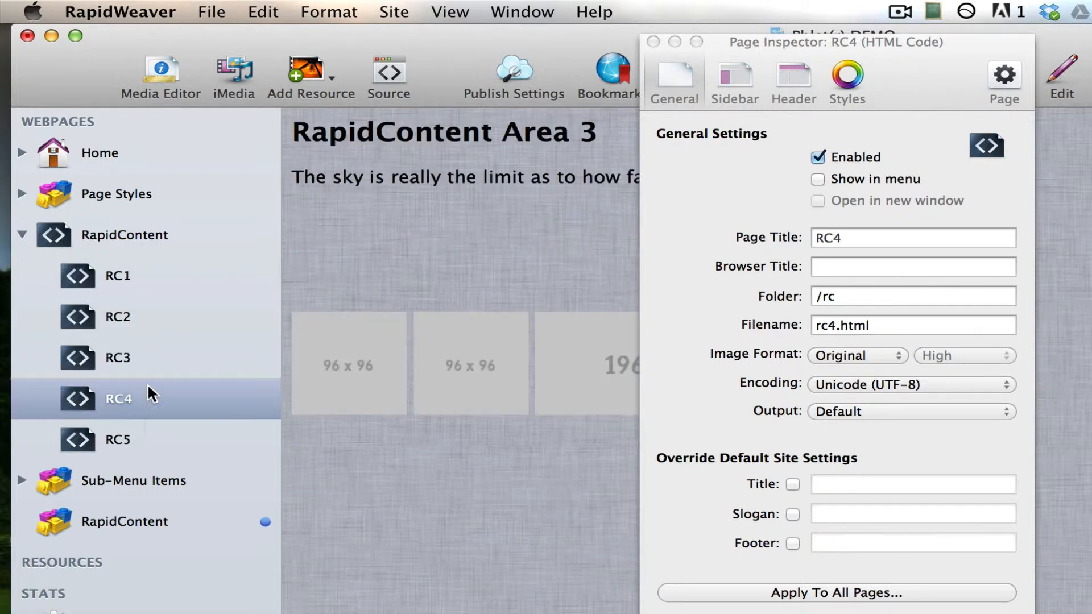
{"action": "left_click", "coordinate": [147, 442]}
{"action": "left_click", "coordinate": [150, 392]}
{"action": "left_click", "coordinate": [153, 350]}
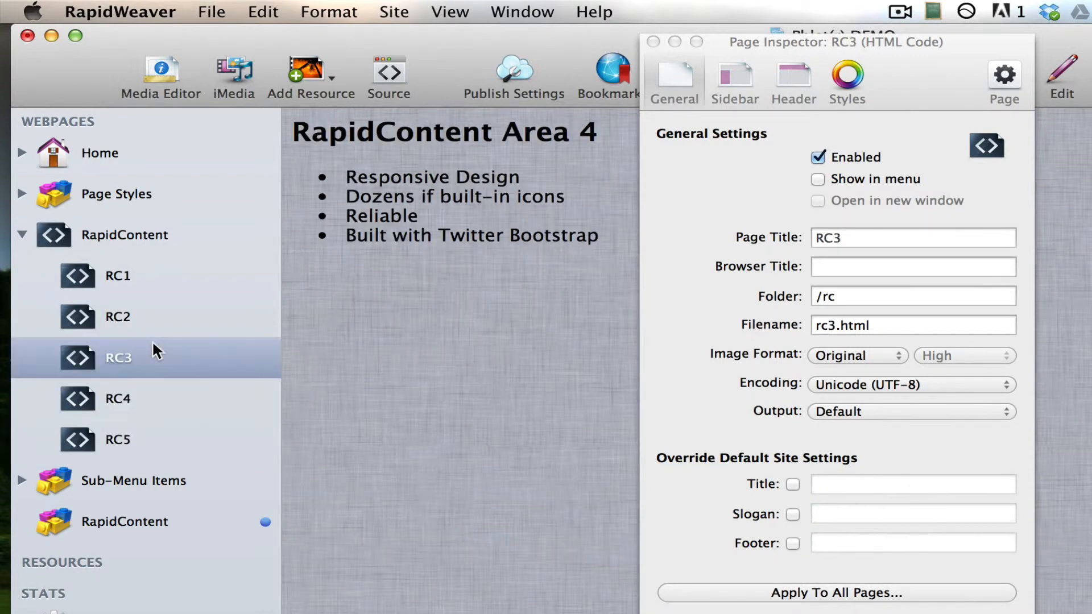
{"action": "left_click", "coordinate": [153, 304]}
{"action": "left_click", "coordinate": [155, 281]}
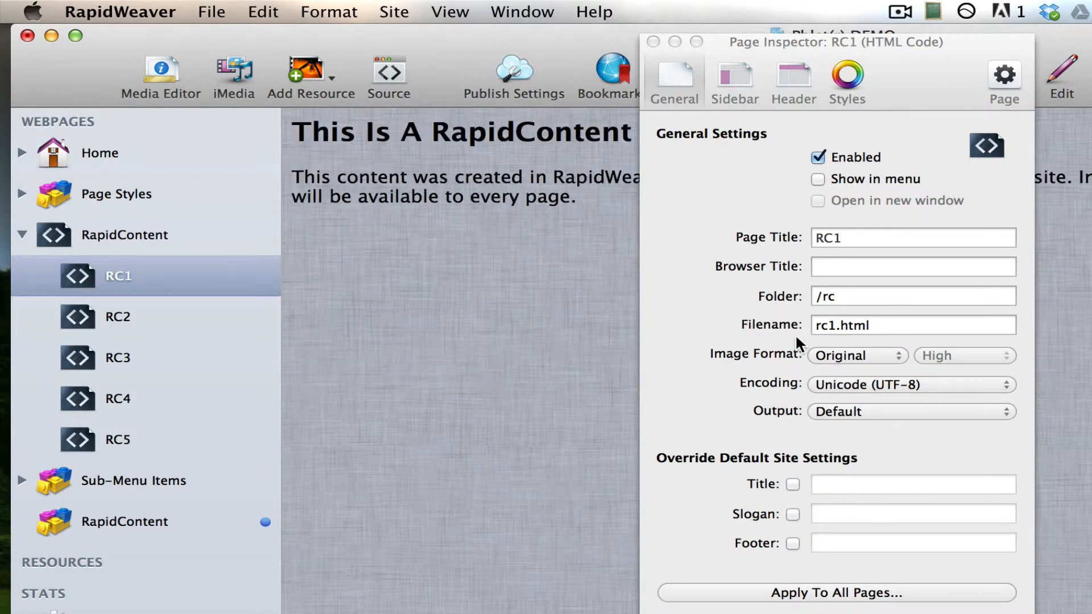
Step: Set the RC1 page's folder to /rc and highlight the "rc" part of its filename
{"action": "triple_click", "coordinate": [830, 296]}
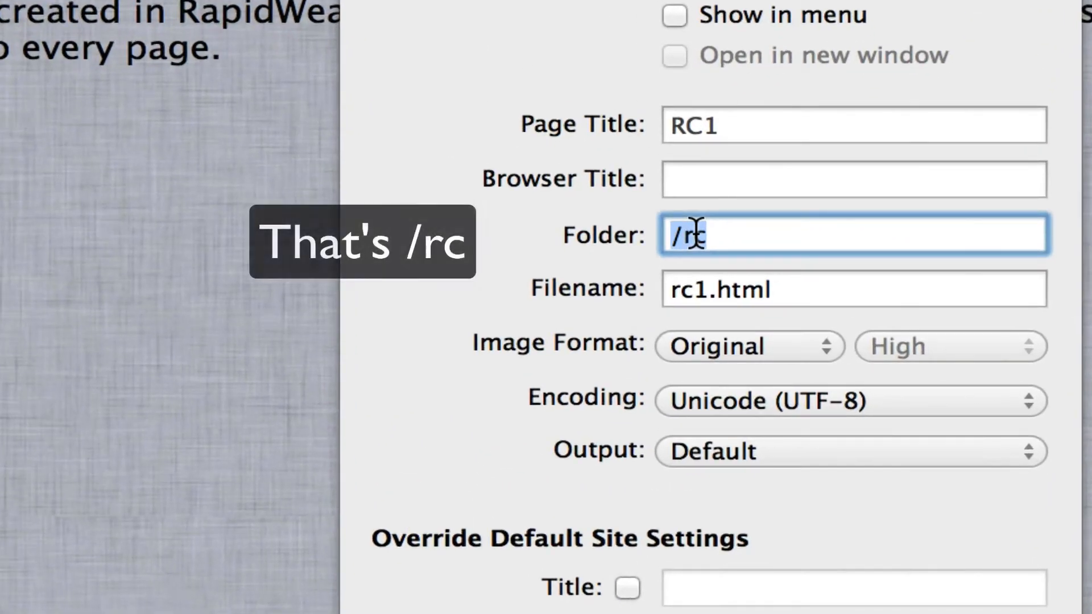
{"action": "type", "text": "/"}
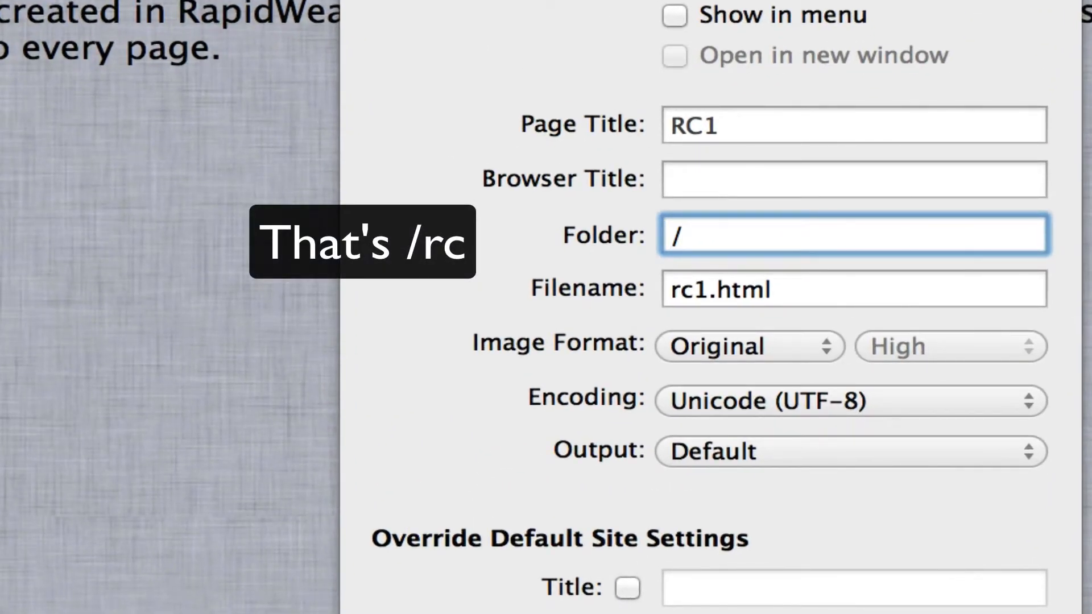
{"action": "type", "text": "rc"}
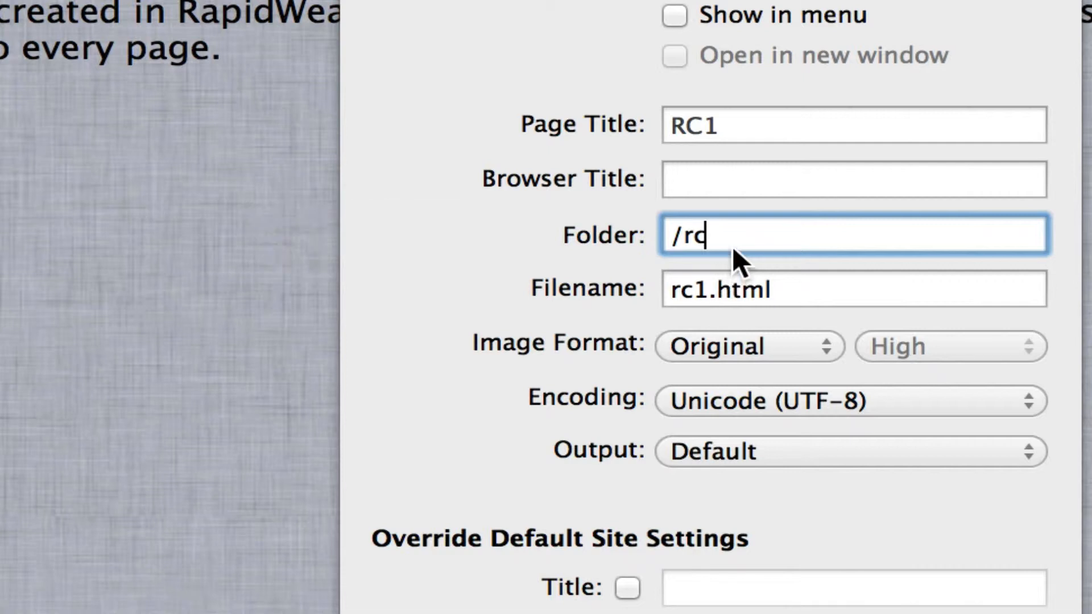
{"action": "left_click", "coordinate": [671, 294]}
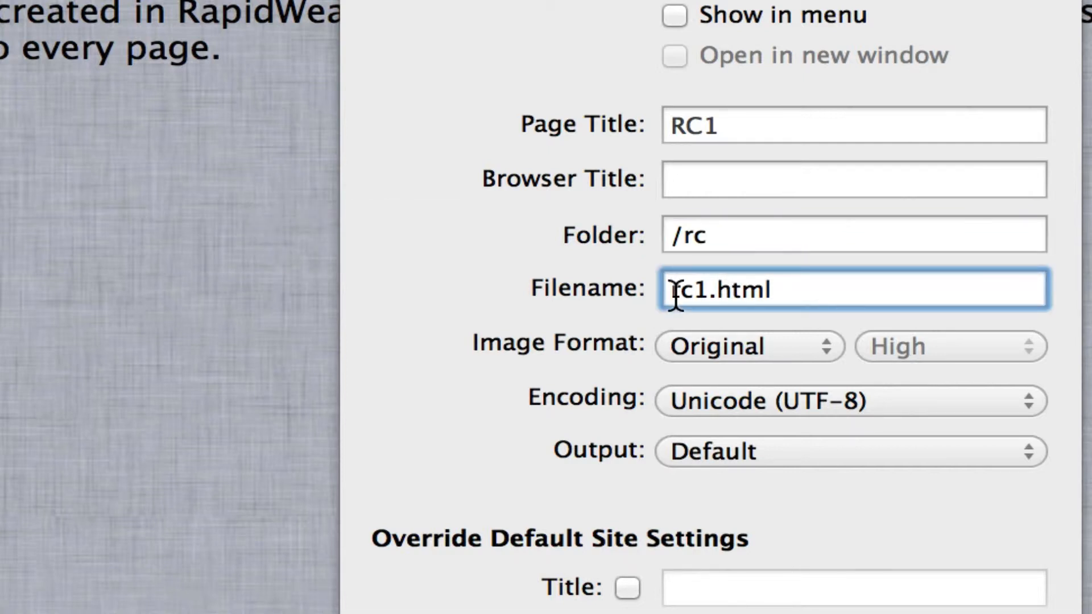
{"action": "left_click_drag", "start_coordinate": [672, 294], "coordinate": [699, 294]}
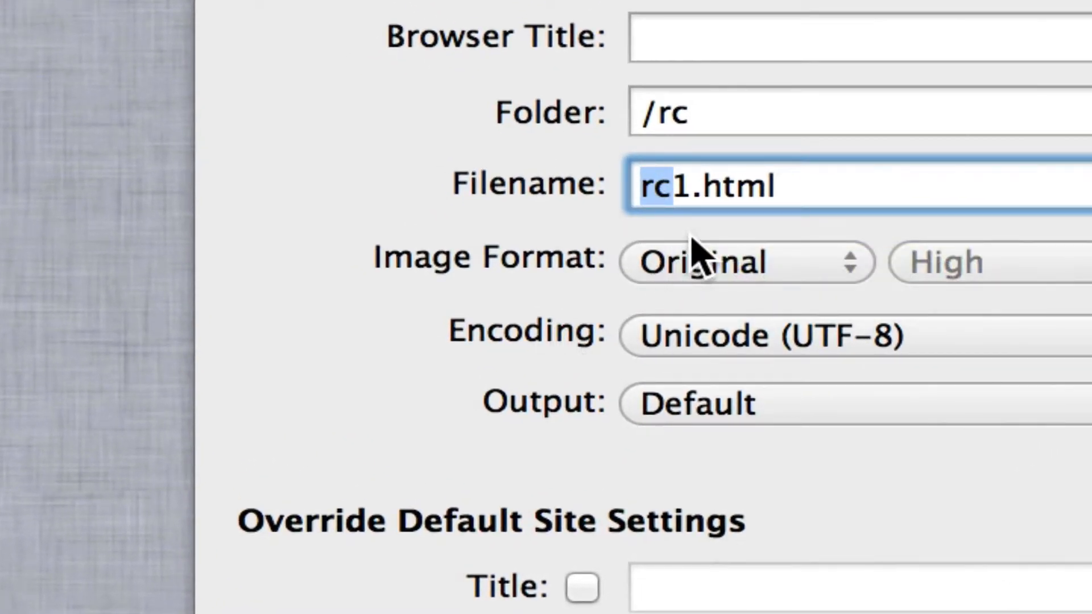
Step: Check the filenames of the sub-pages RC2 through RC5 and return to RC1
{"action": "left_click", "coordinate": [1, 116]}
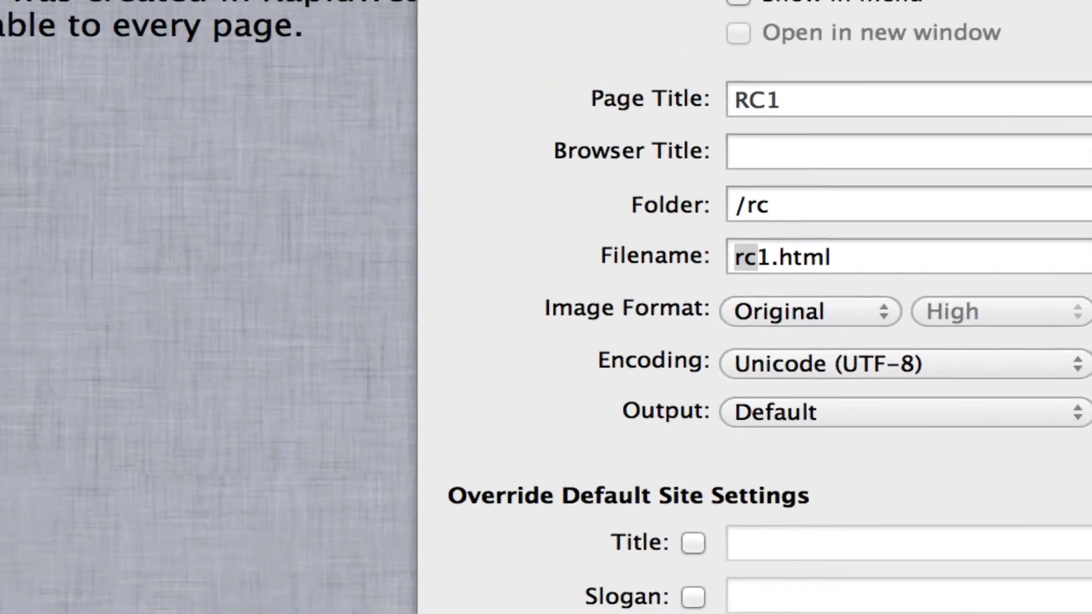
{"action": "left_click", "coordinate": [102, 307]}
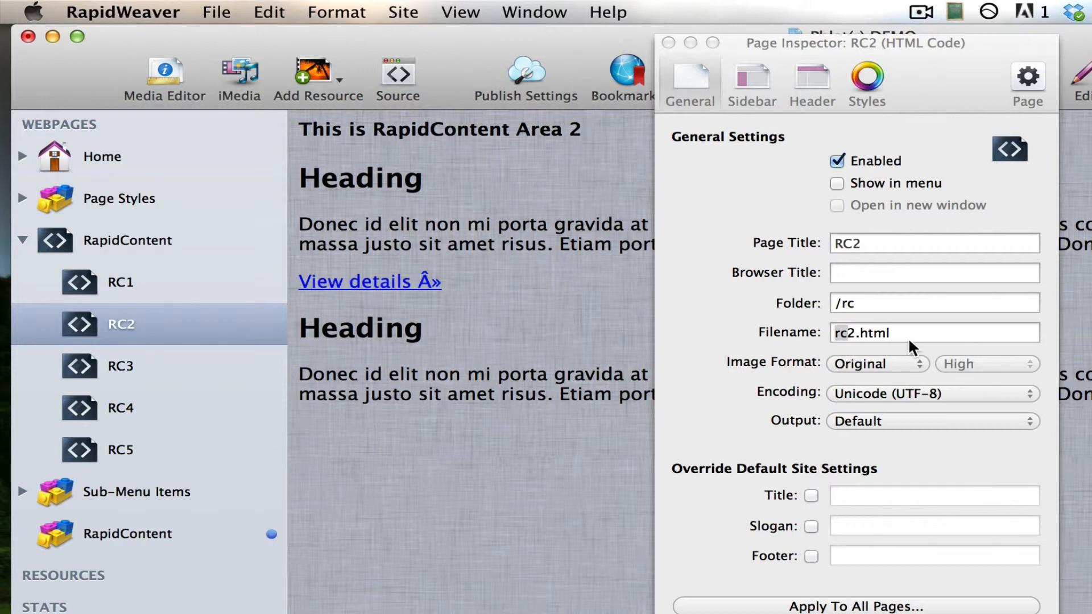
{"action": "left_click", "coordinate": [202, 368]}
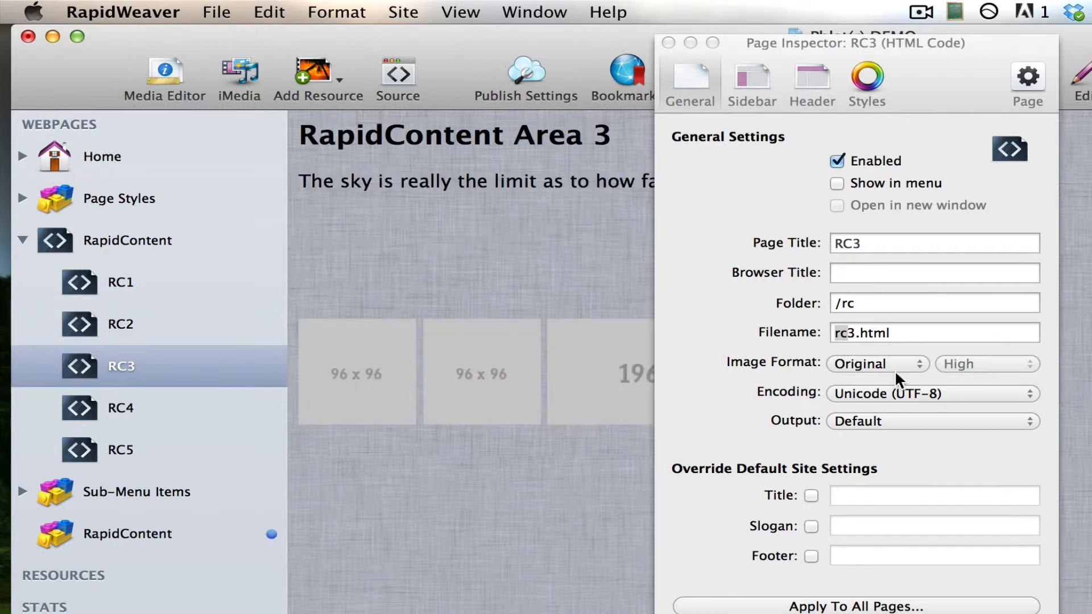
{"action": "left_click", "coordinate": [161, 408]}
{"action": "left_click", "coordinate": [162, 449]}
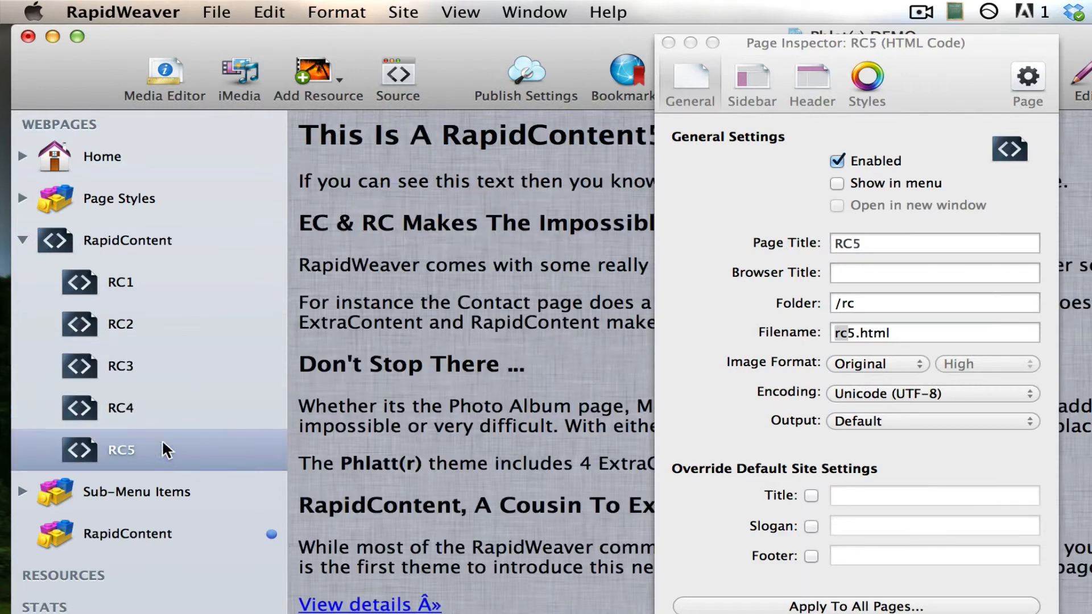
{"action": "left_click", "coordinate": [170, 282]}
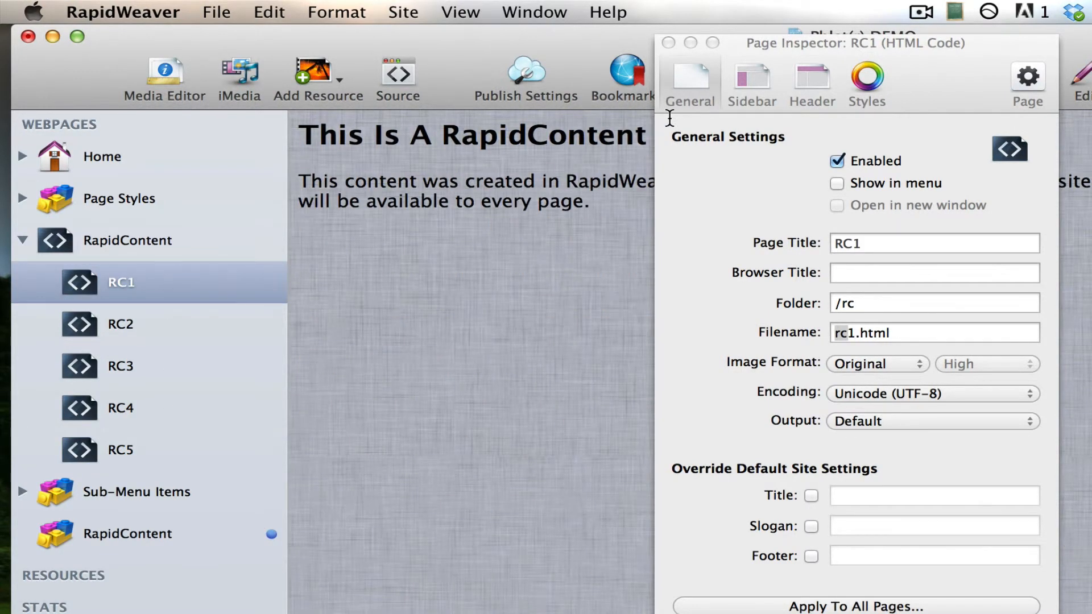
Step: Close the Page Inspector and open the RC1 page's content for editing
{"action": "left_click", "coordinate": [668, 42]}
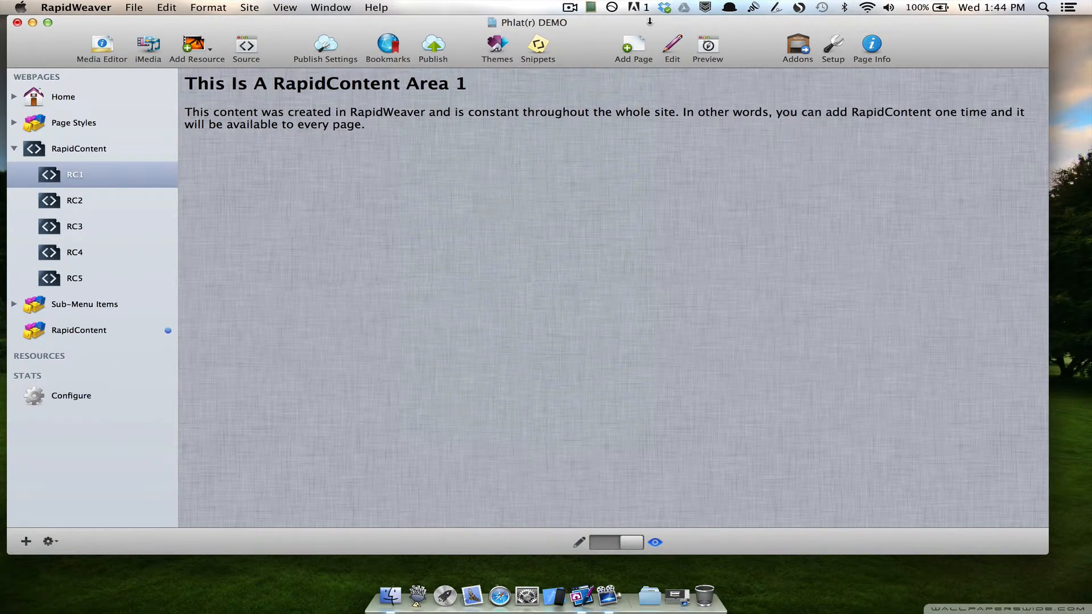
{"action": "left_click", "coordinate": [678, 43]}
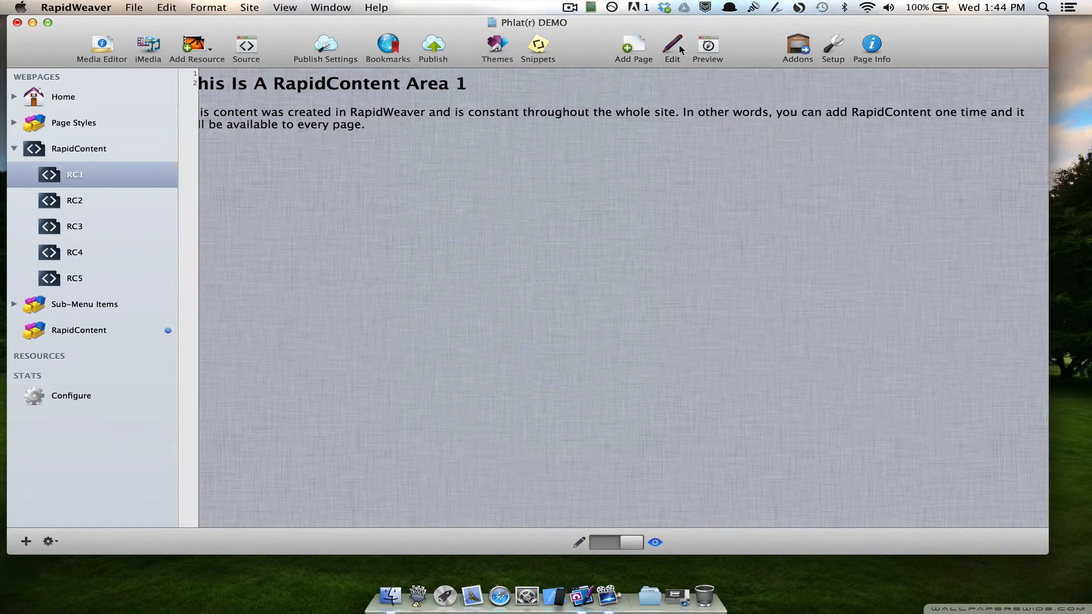
Step: Replace the paragraph text on the RC1 page with "This is my changed text for RapidContent Area 1"
{"action": "left_click_drag", "start_coordinate": [397, 156], "coordinate": [200, 68]}
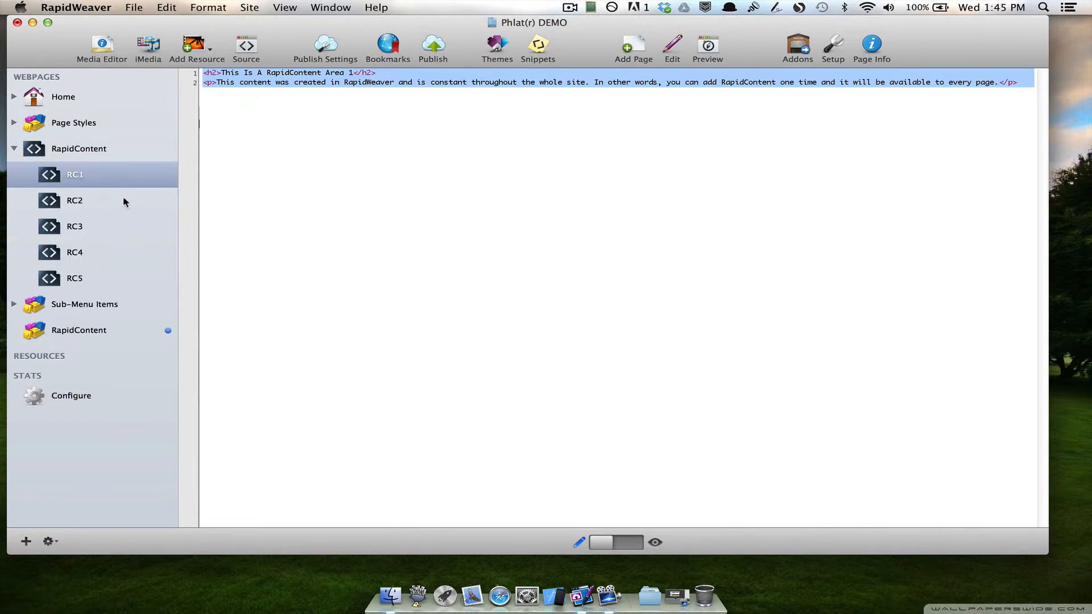
{"action": "left_click", "coordinate": [228, 99]}
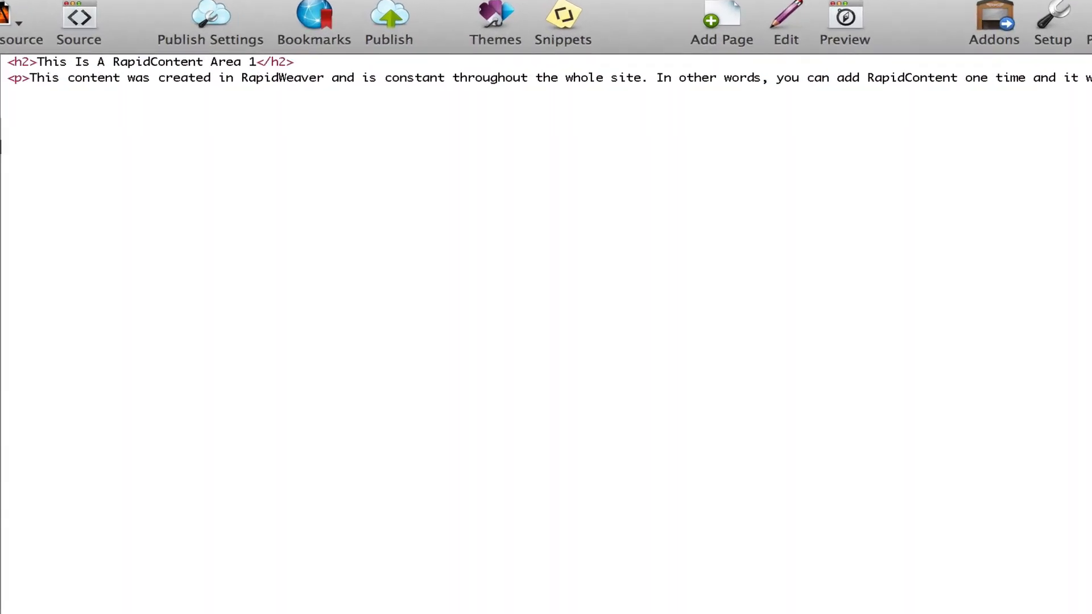
{"action": "left_click", "coordinate": [74, 201]}
{"action": "left_click_drag", "start_coordinate": [29, 79], "coordinate": [1091, 79]}
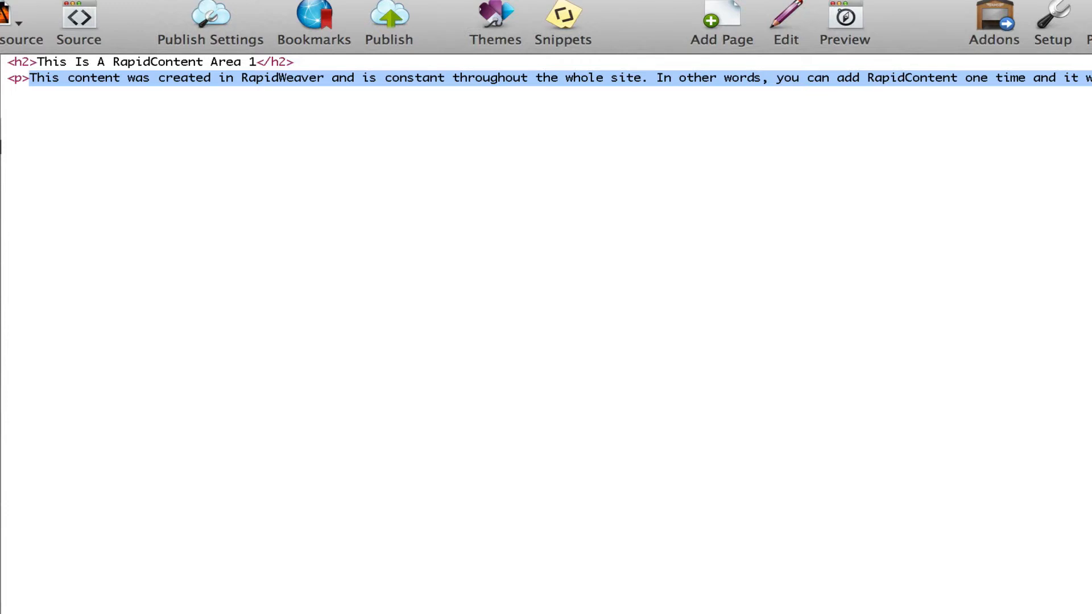
{"action": "type", "text": "This is my "}
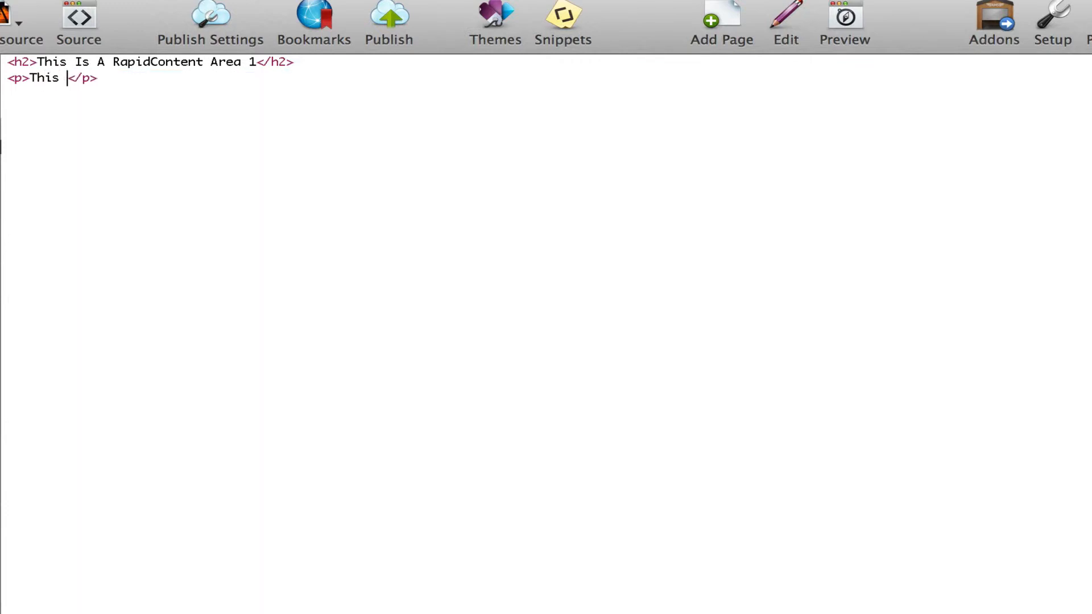
{"action": "type", "text": "changed t"}
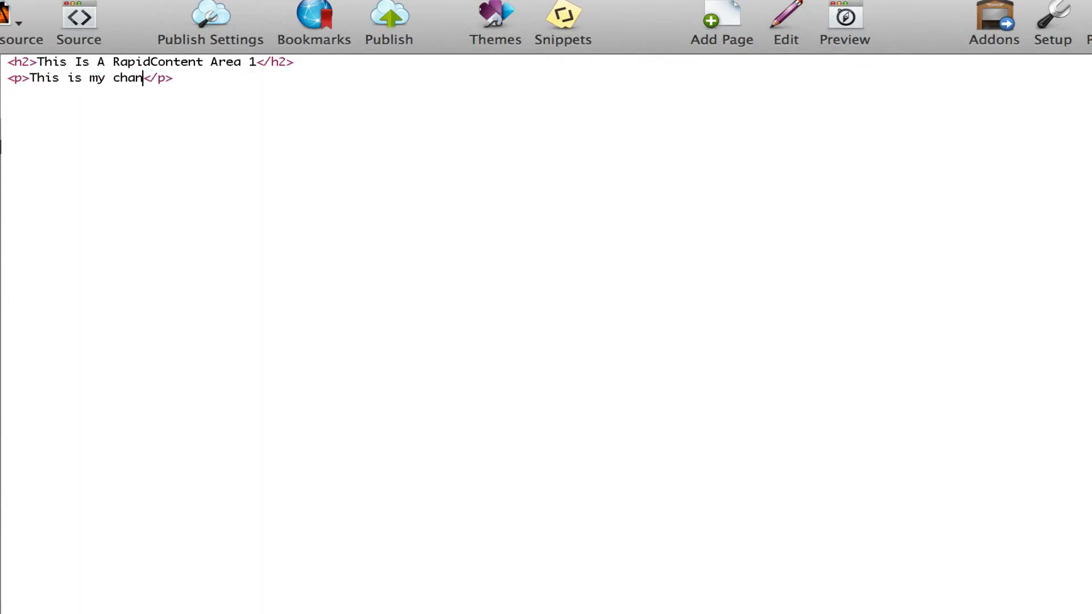
{"action": "type", "text": "ext for Rpaid"}
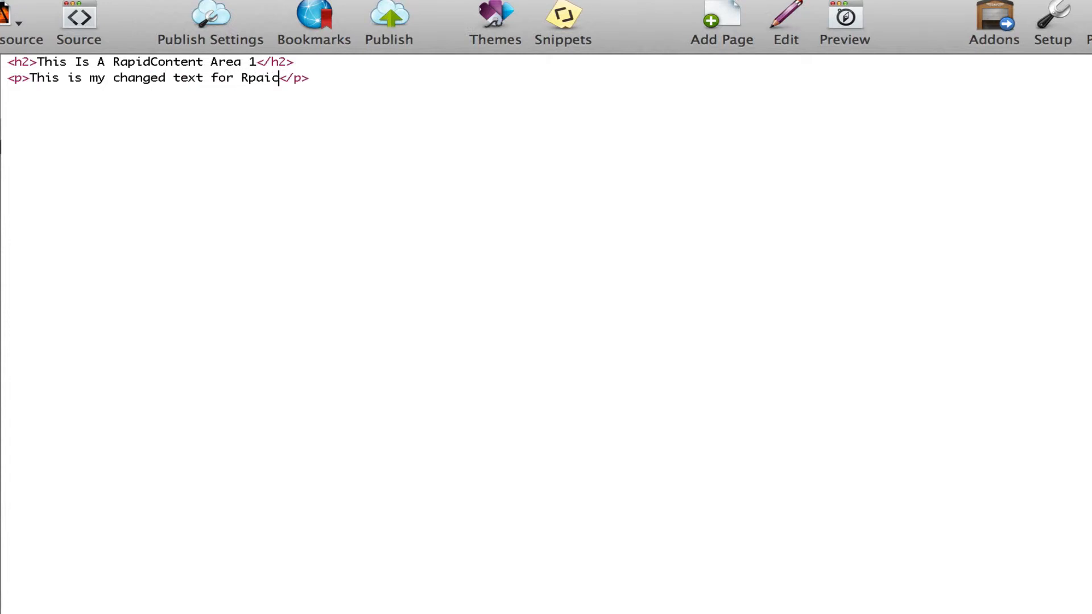
{"action": "key", "text": "BackSpace"}
{"action": "key", "text": "BackSpace"}
{"action": "key", "text": "BackSpace"}
{"action": "key", "text": "BackSpace"}
{"action": "type", "text": "apidContent Area "}
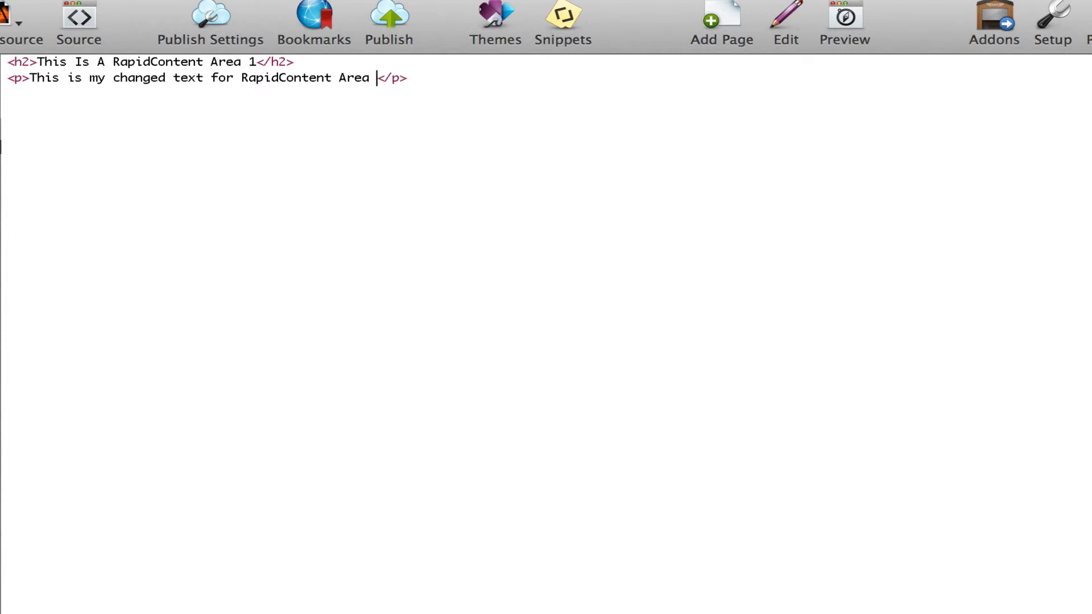
{"action": "type", "text": "1"}
Step: Wrap the word "changed" in the RC1 paragraph in <strong> tags
{"action": "left_click", "coordinate": [113, 78]}
{"action": "type", "text": "<"}
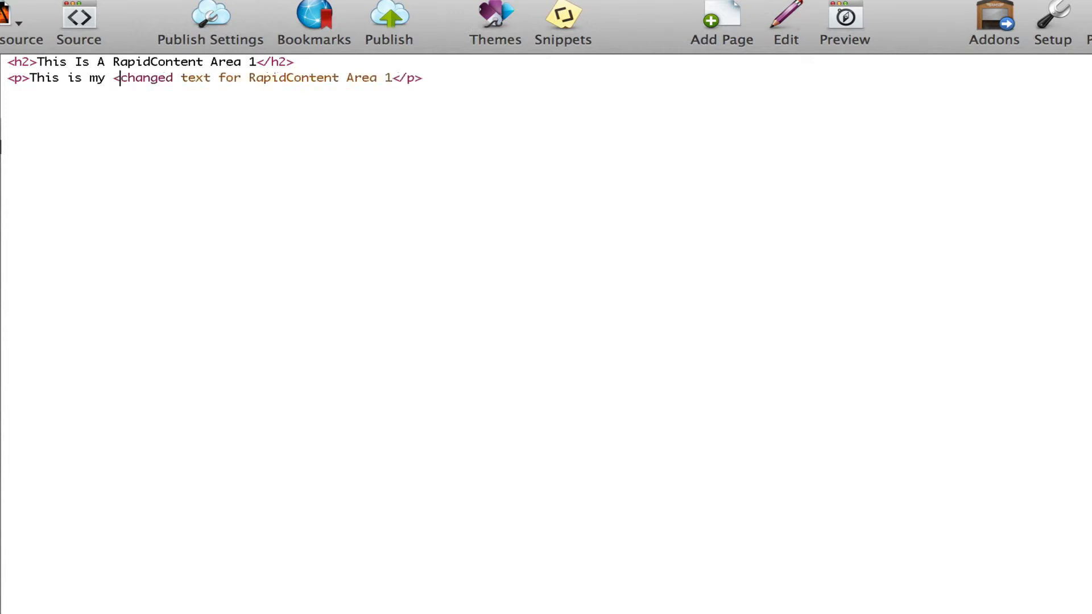
{"action": "type", "text": "strong>"}
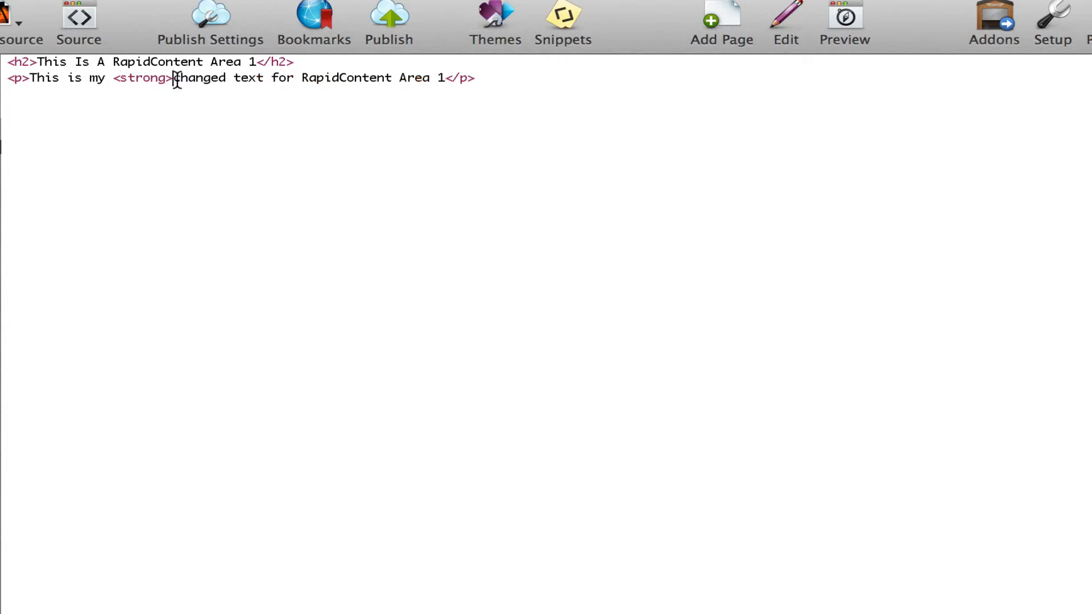
{"action": "left_click", "coordinate": [226, 78]}
{"action": "type", "text": "</"}
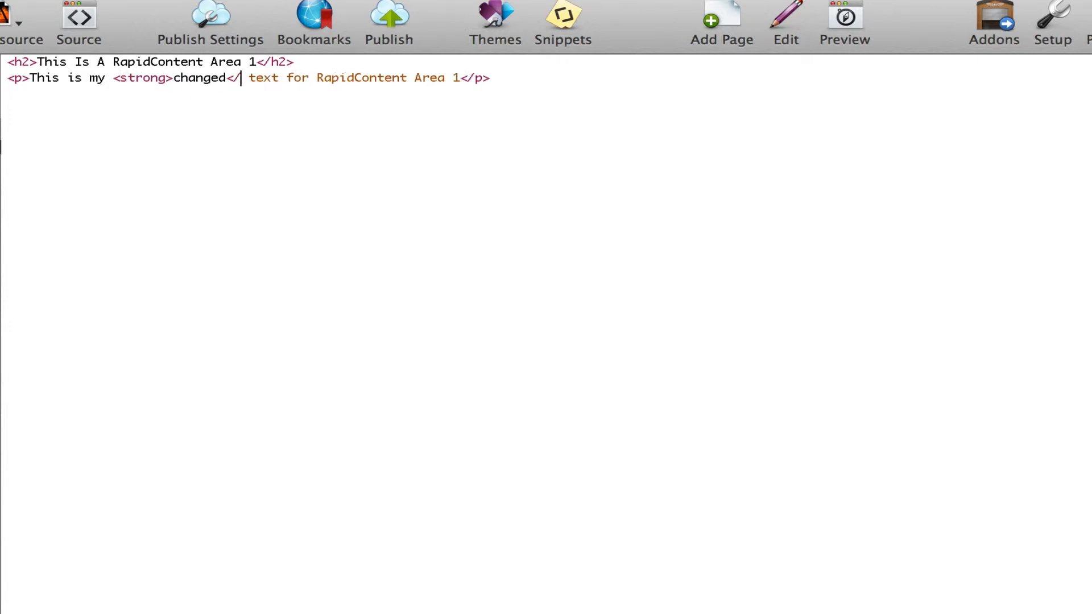
{"action": "type", "text": "strong>"}
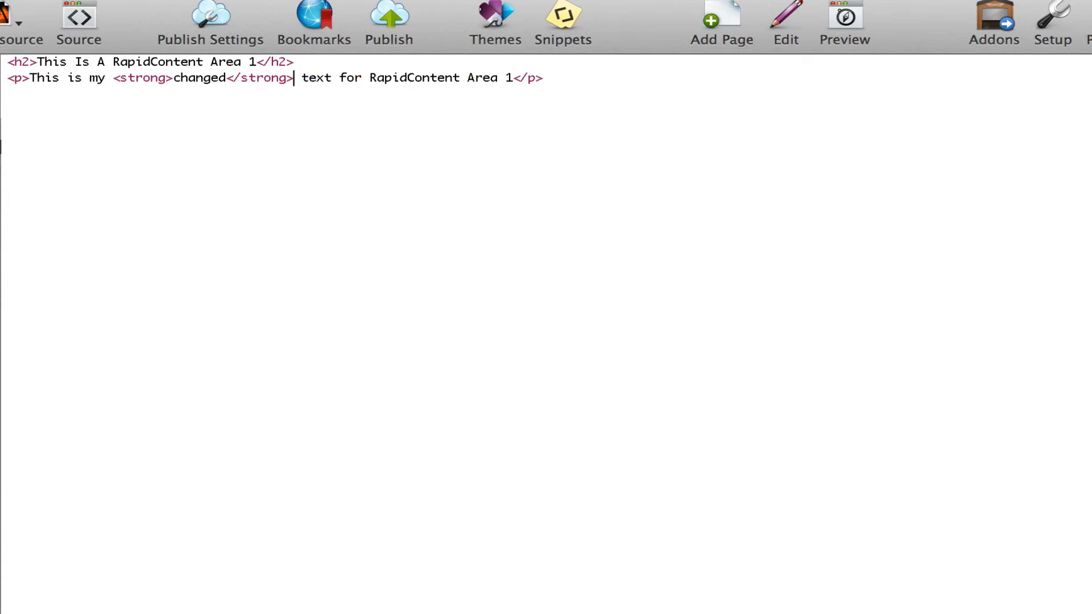
{"action": "left_click", "coordinate": [190, 146]}
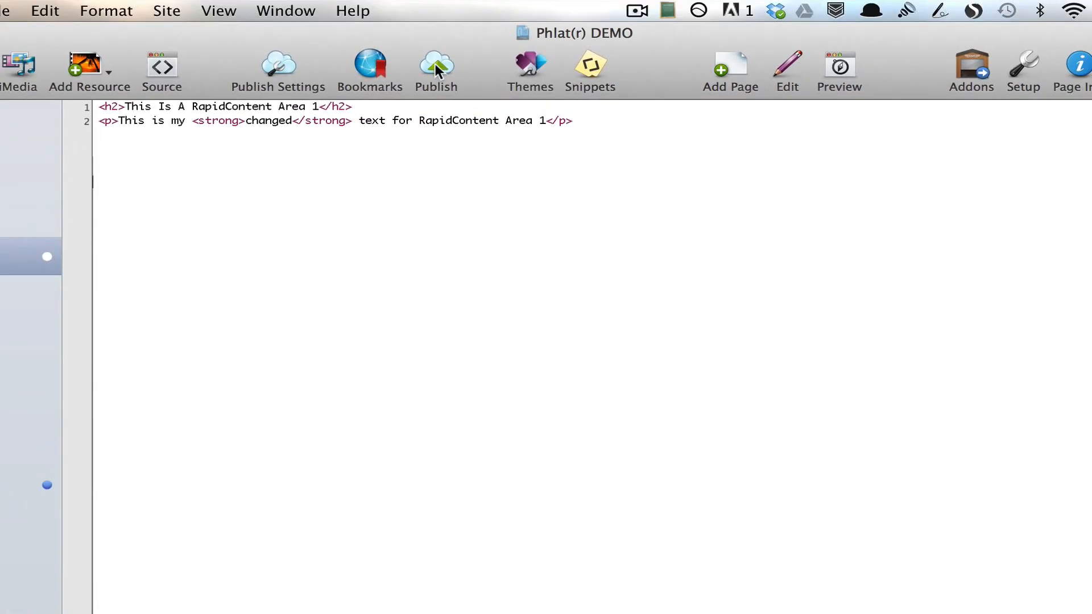
Step: Publish the site, saving the unsaved edits first
{"action": "left_click", "coordinate": [433, 64]}
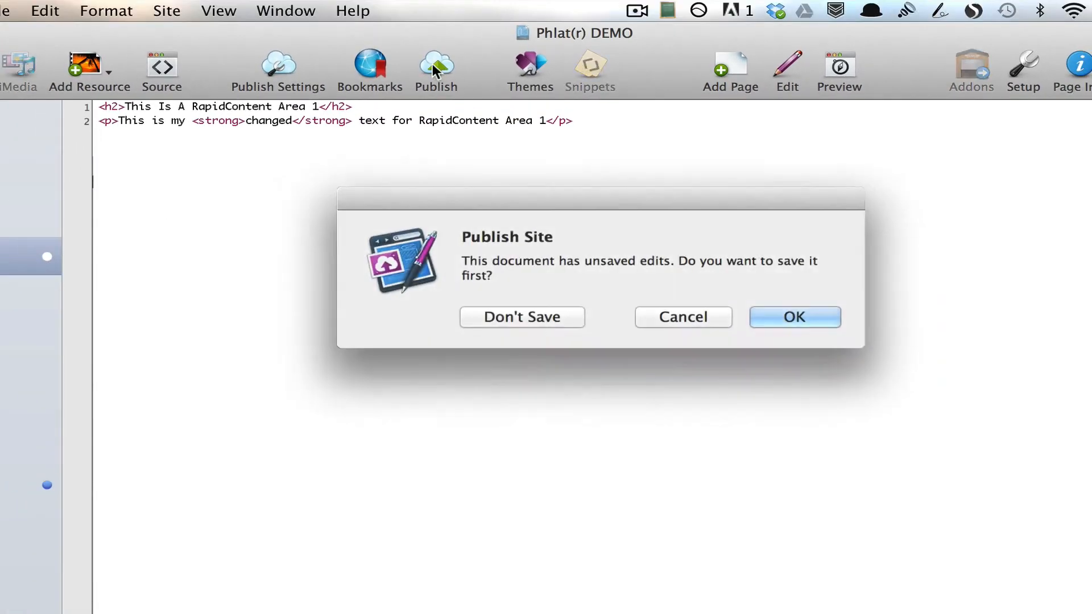
{"action": "key", "text": "Return"}
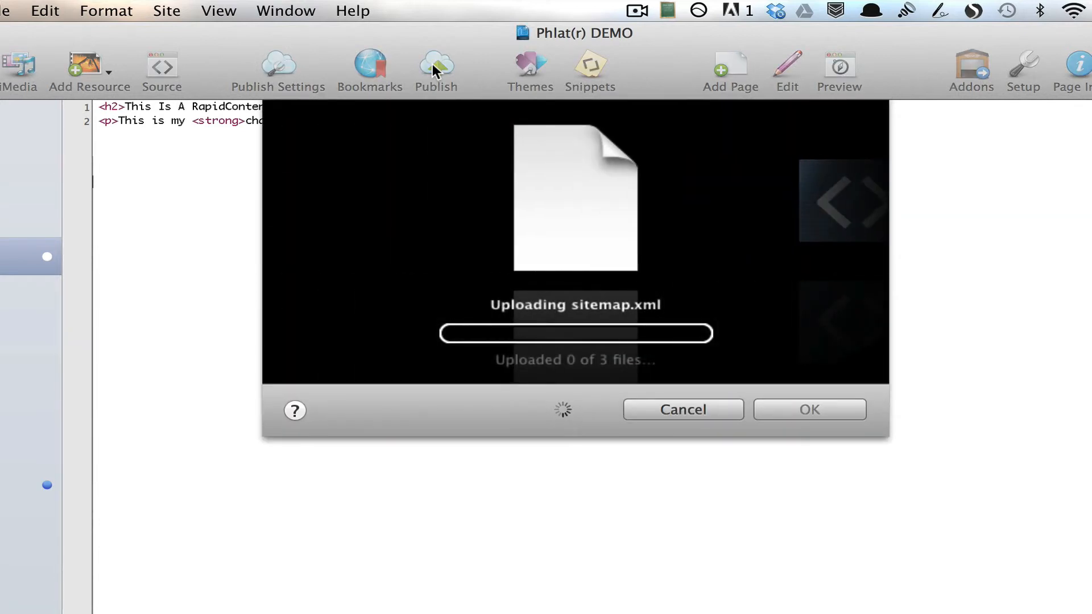
{"action": "key", "text": "Return"}
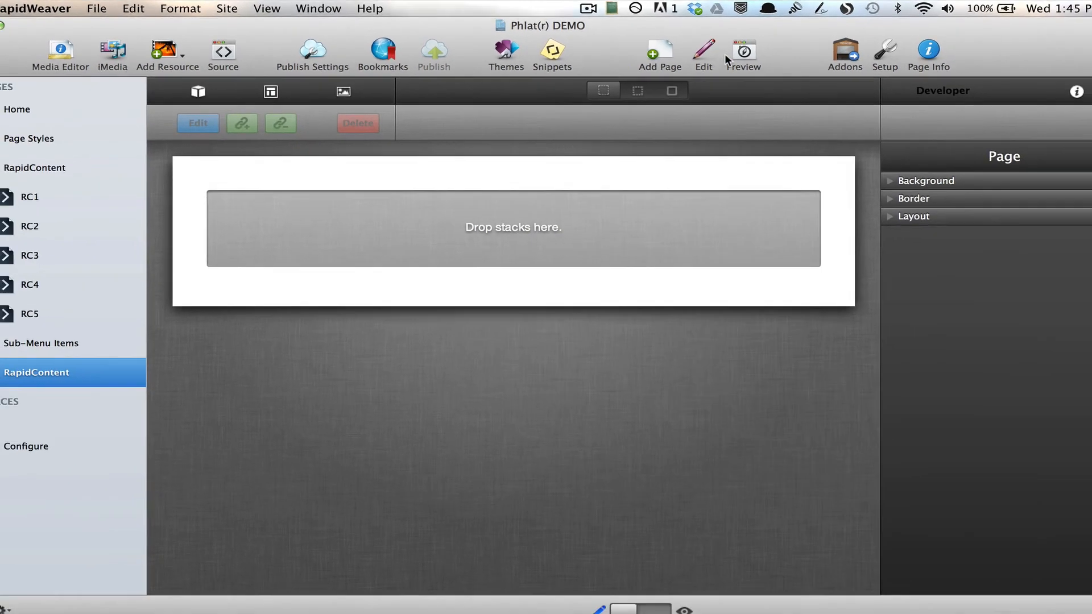
Step: Preview the RapidContent stacks page, Home and Page Styles, highlighting the RapidContent Area 1 text on each
{"action": "left_click", "coordinate": [727, 55]}
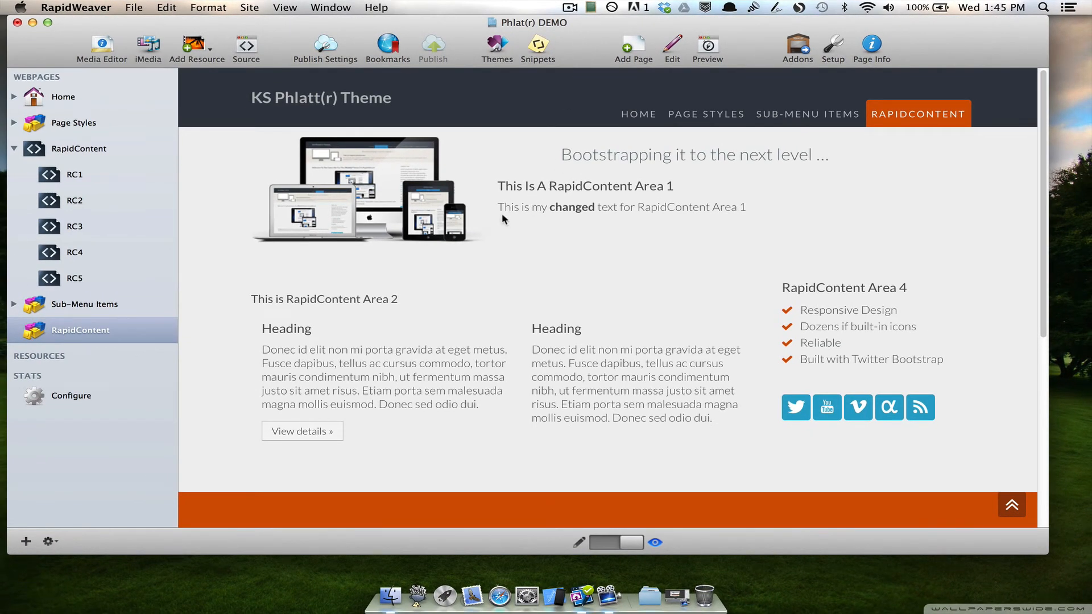
{"action": "left_click_drag", "start_coordinate": [498, 207], "coordinate": [752, 215]}
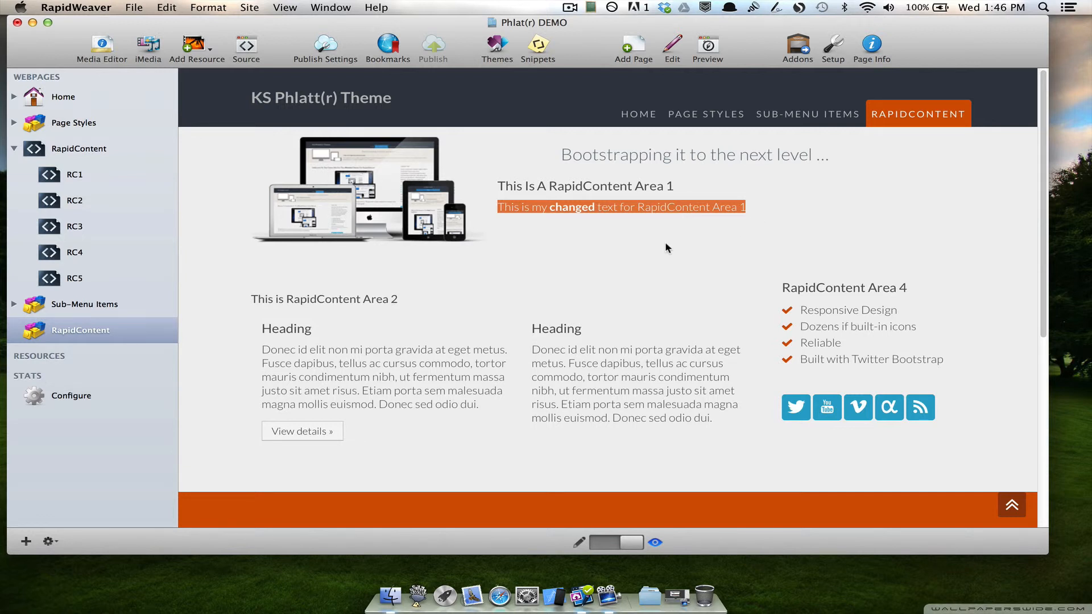
{"action": "left_click", "coordinate": [82, 102]}
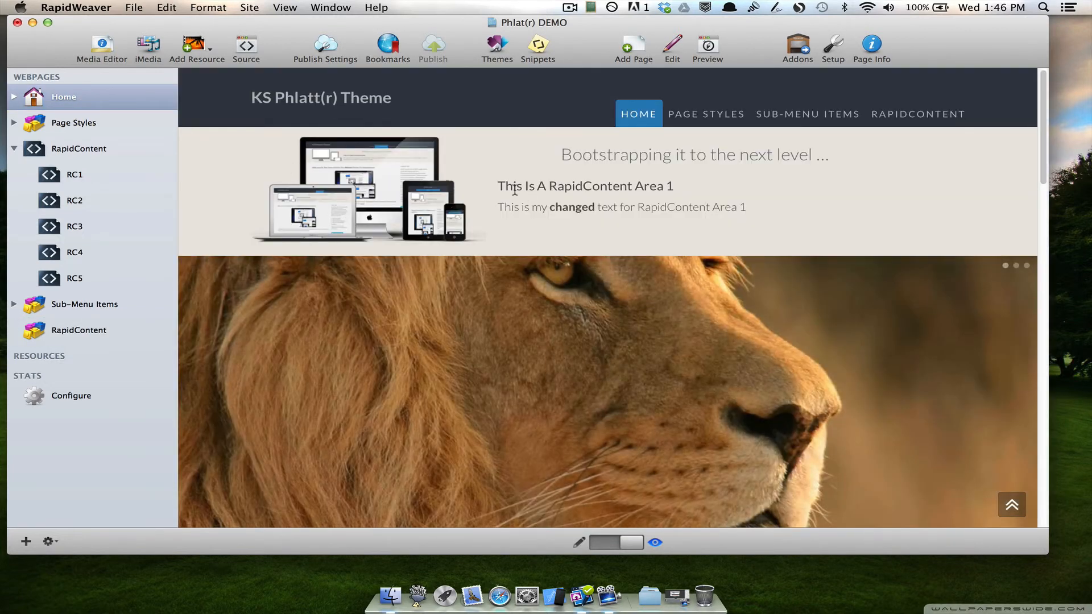
{"action": "left_click_drag", "start_coordinate": [498, 186], "coordinate": [738, 213]}
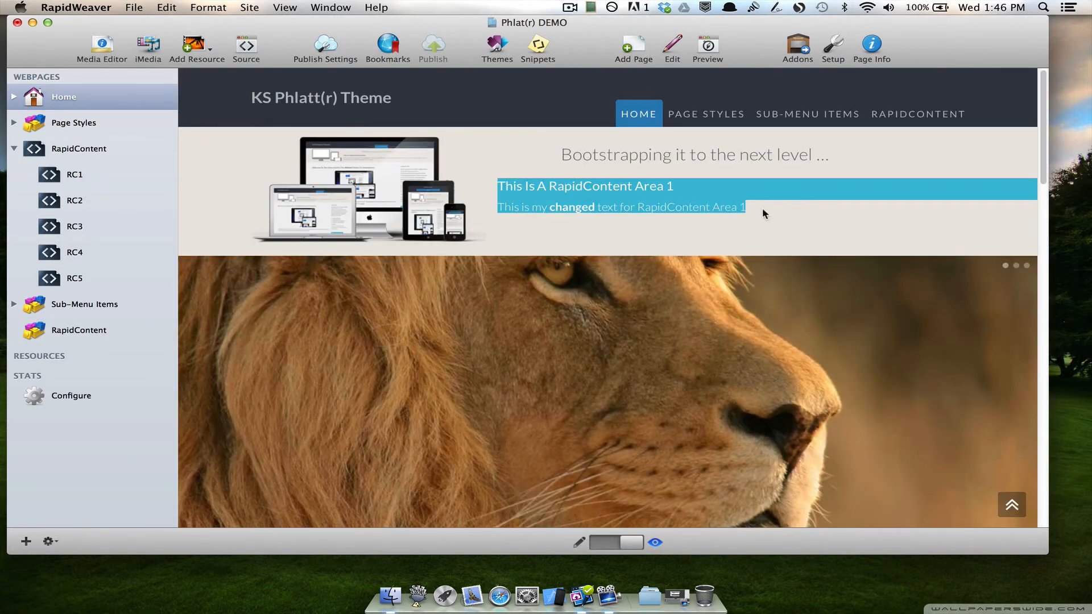
{"action": "left_click", "coordinate": [77, 123]}
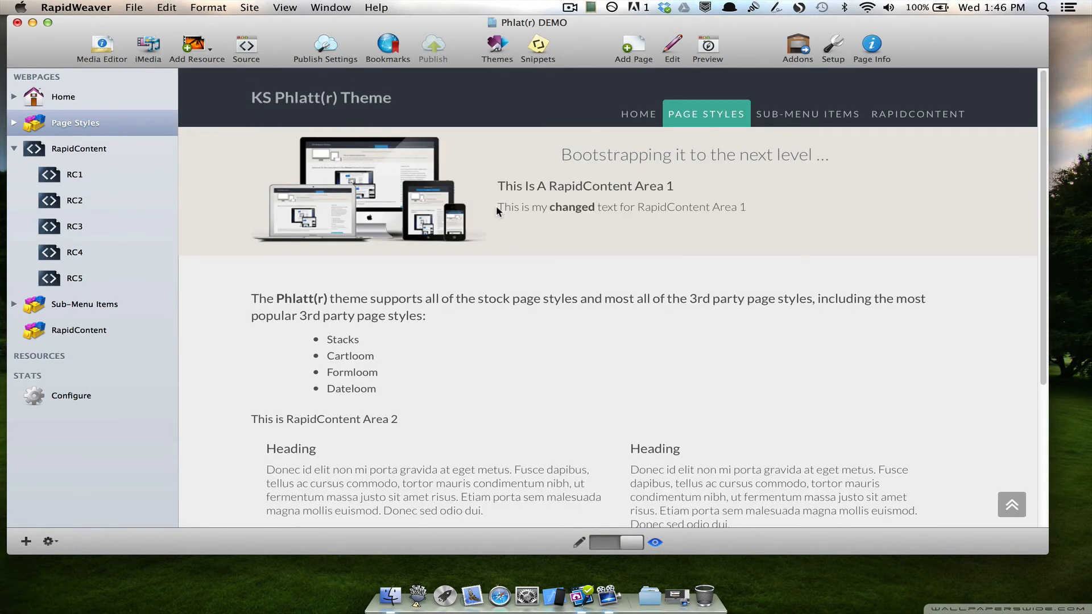
{"action": "left_click_drag", "start_coordinate": [499, 207], "coordinate": [766, 229]}
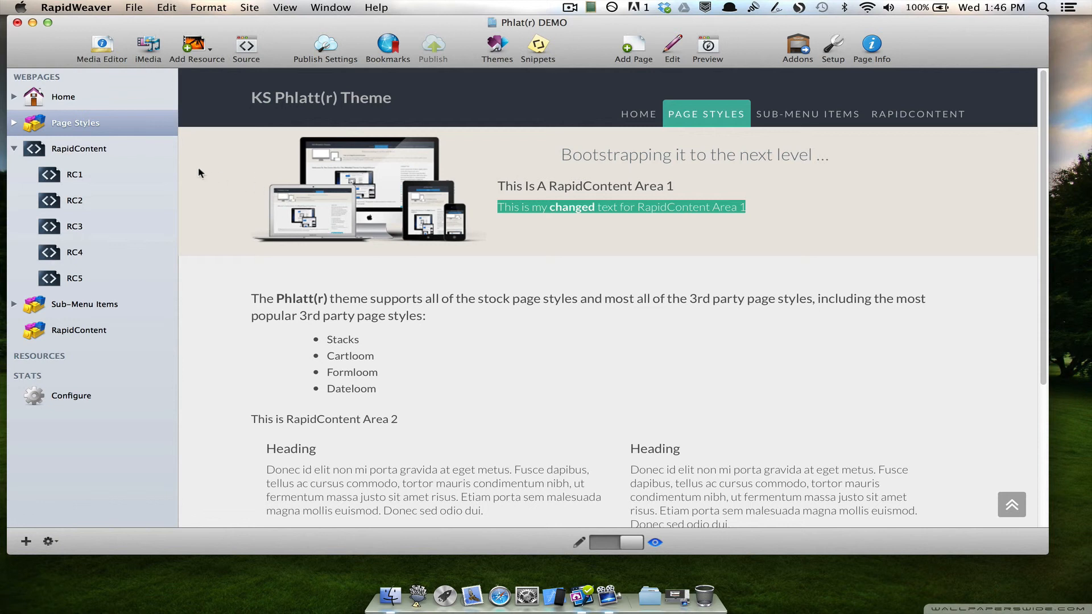
Step: Turn off RapidContent Area 1 Hide in the Sidebar-Left page's style settings and highlight the area's paragraph in the preview
{"action": "left_click", "coordinate": [14, 123]}
{"action": "left_click", "coordinate": [84, 154]}
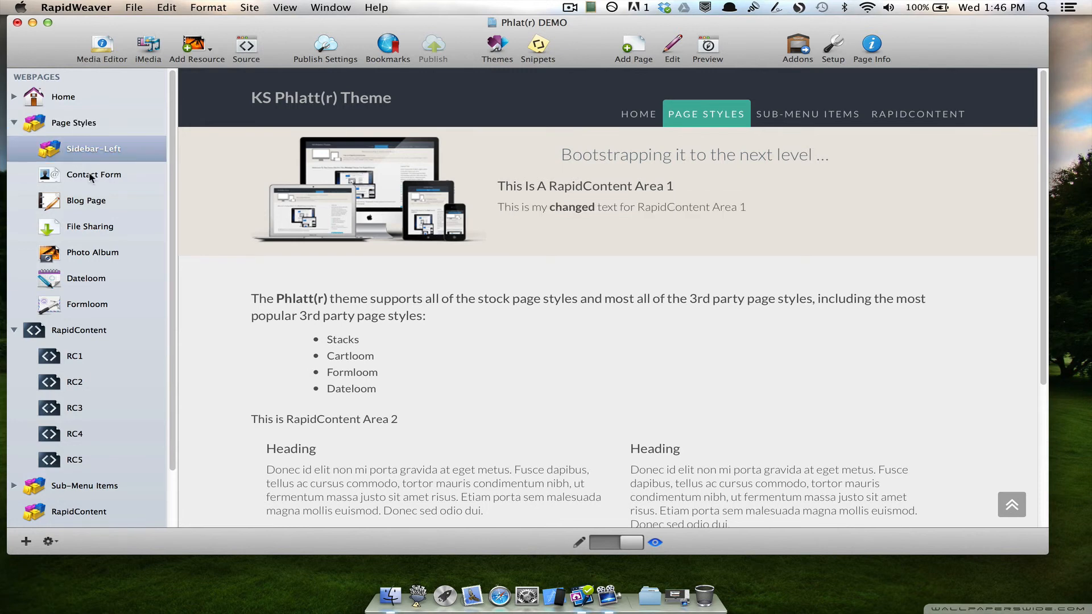
{"action": "key", "text": "super+shift+i"}
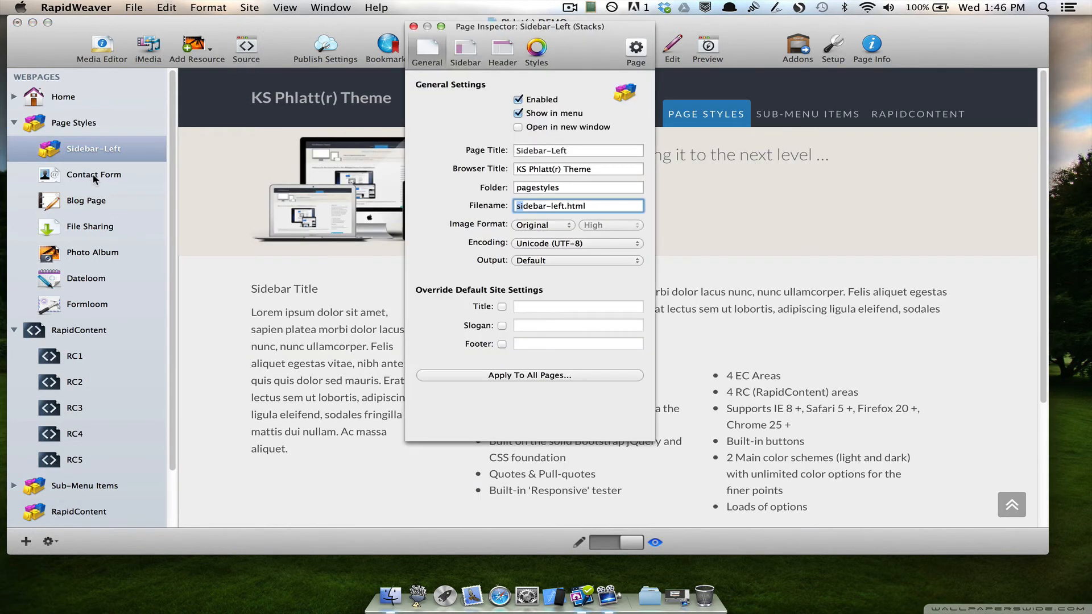
{"action": "left_click", "coordinate": [536, 50]}
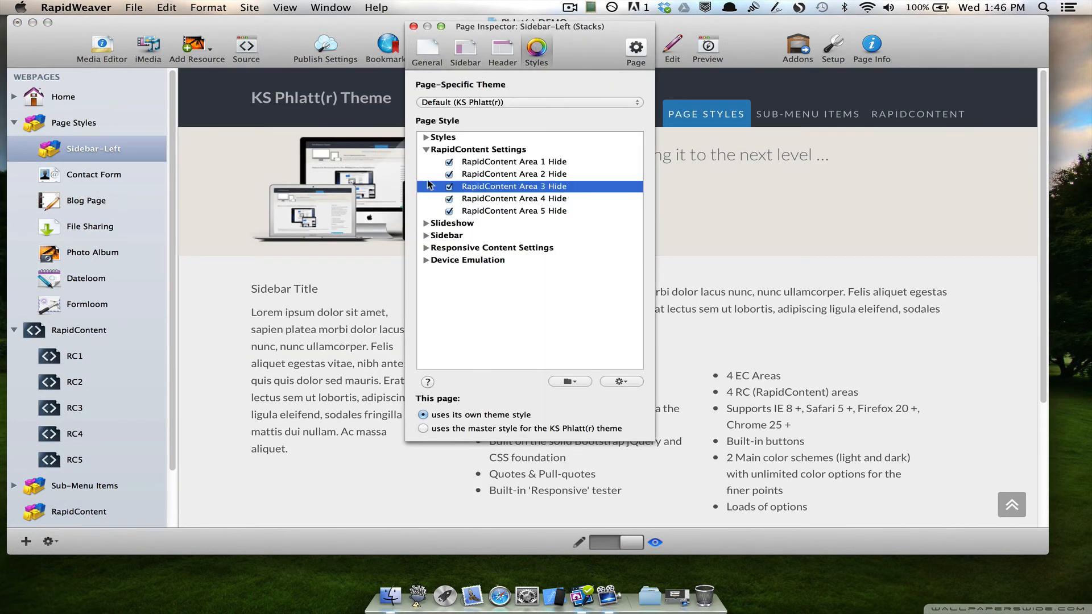
{"action": "left_click", "coordinate": [448, 162]}
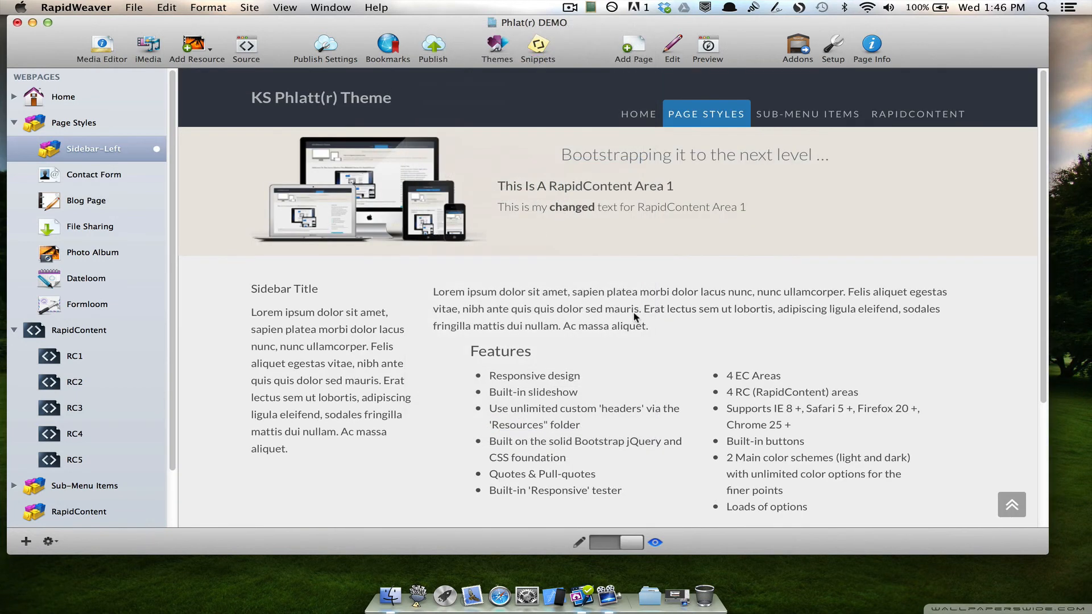
{"action": "key", "text": "super+shift+i"}
{"action": "left_click_drag", "start_coordinate": [502, 203], "coordinate": [633, 223]}
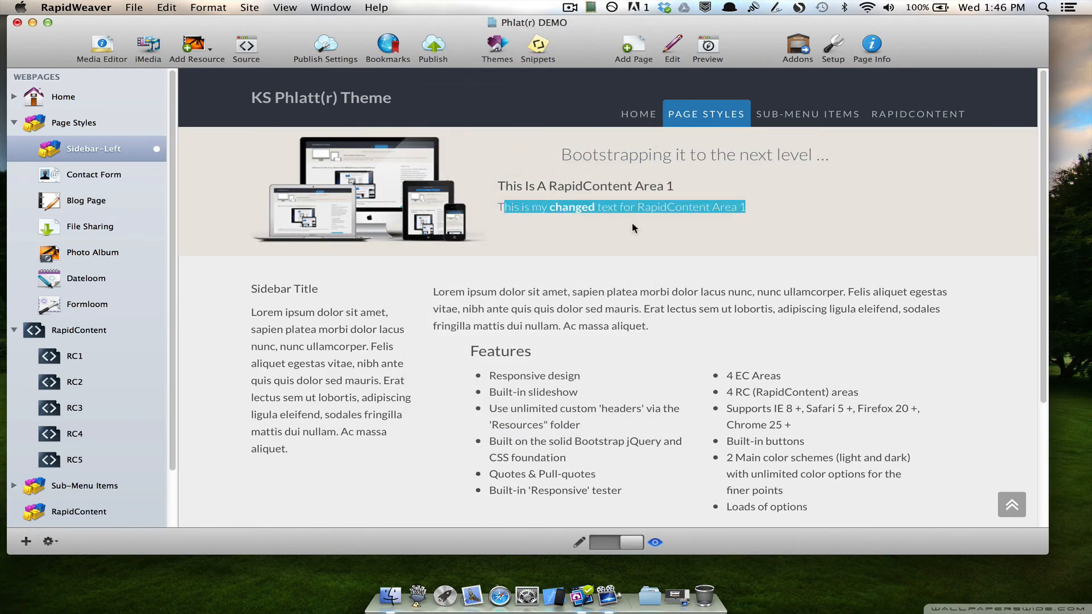